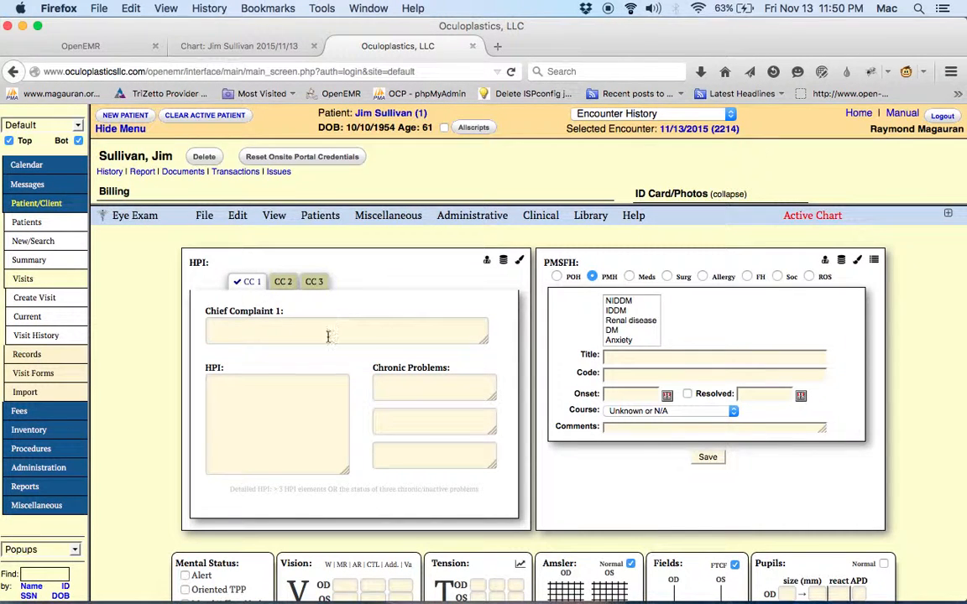
Open the eye exam form in full-screen view and take ownership of the chart locked by another user
click(281, 335)
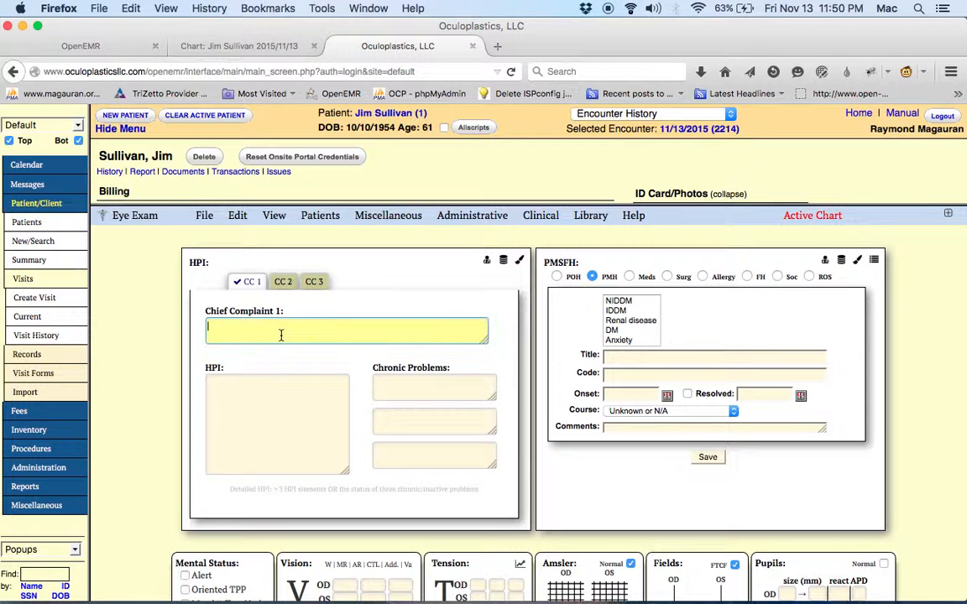
key(Tab)
key(Tab)
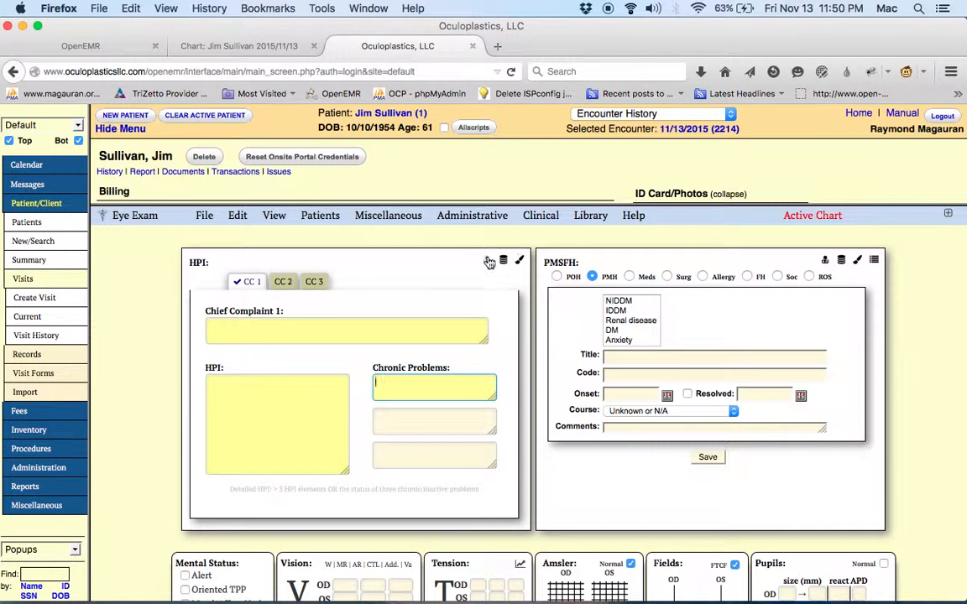
click(947, 214)
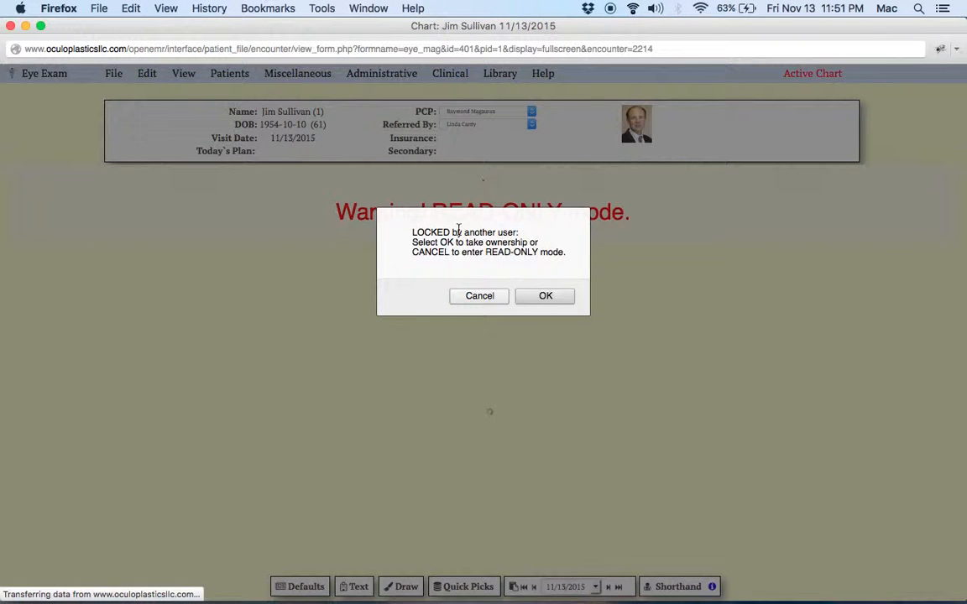
click(550, 296)
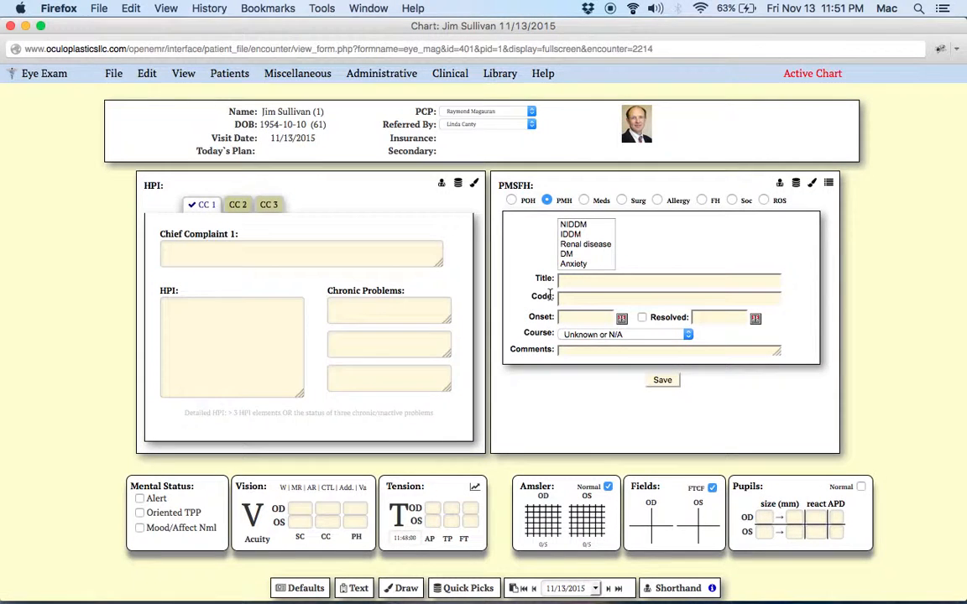
Open the Shorthand window from the HPI section and enlarge its text box
click(442, 186)
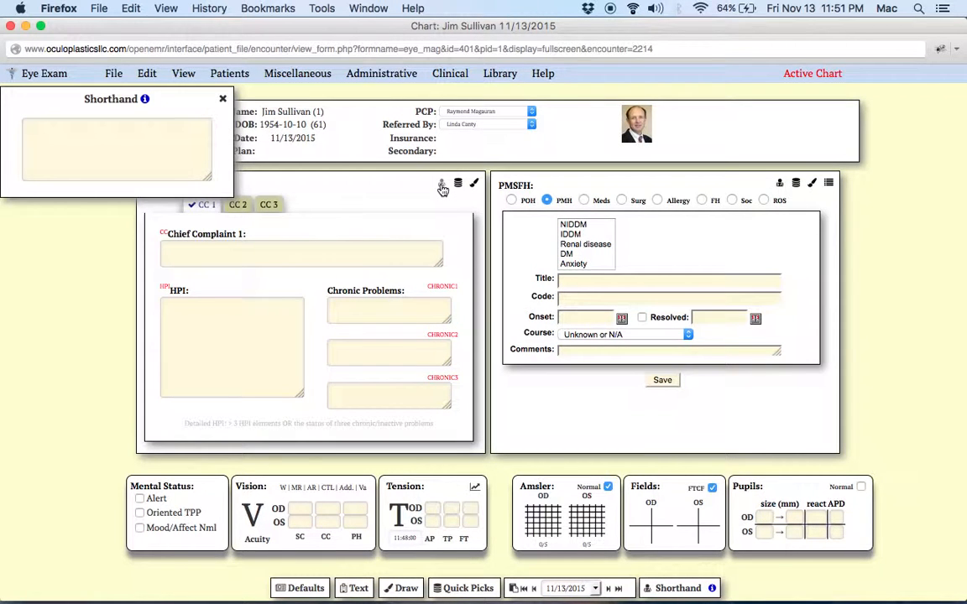
click(182, 76)
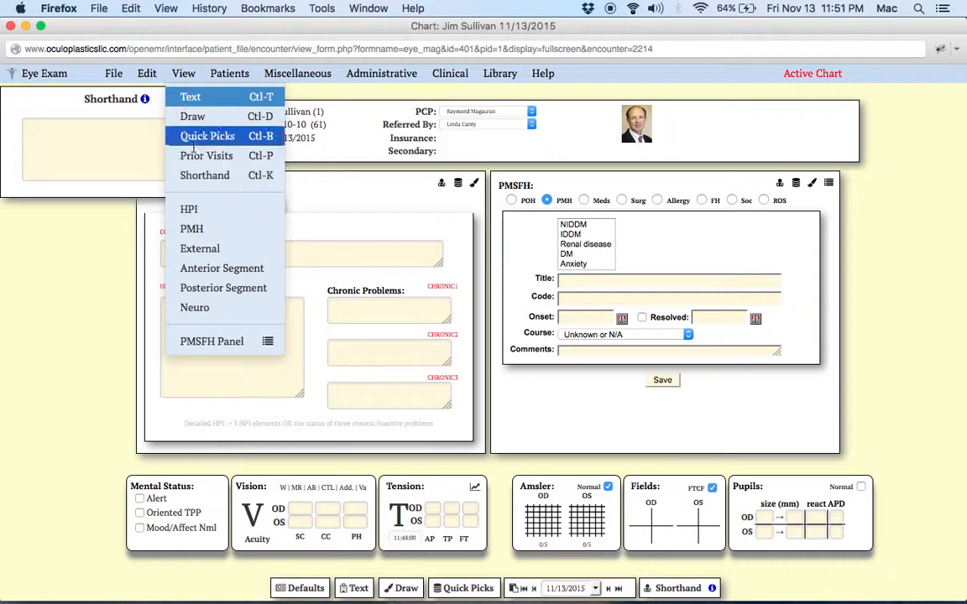
click(202, 173)
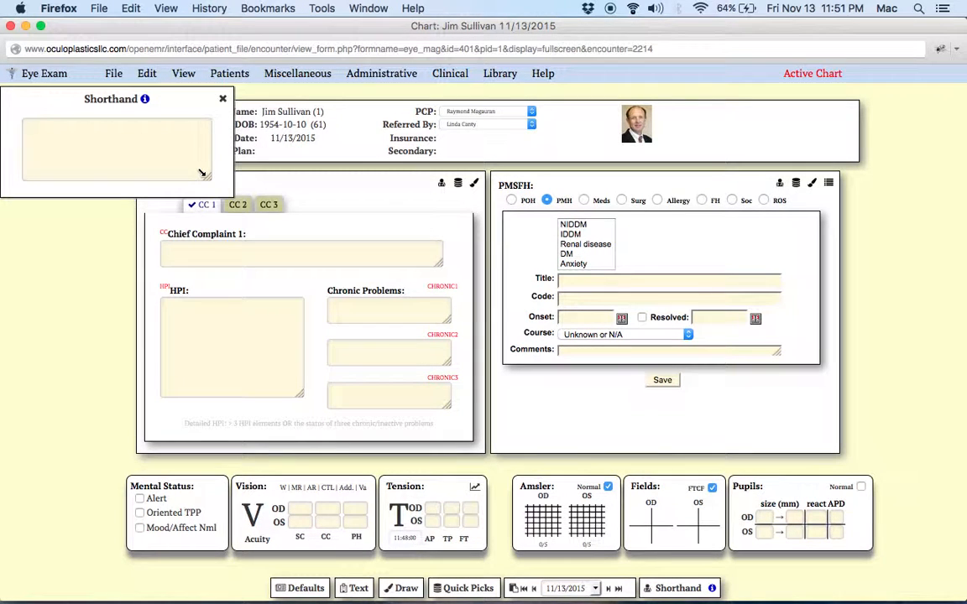
drag(209, 179, 334, 279)
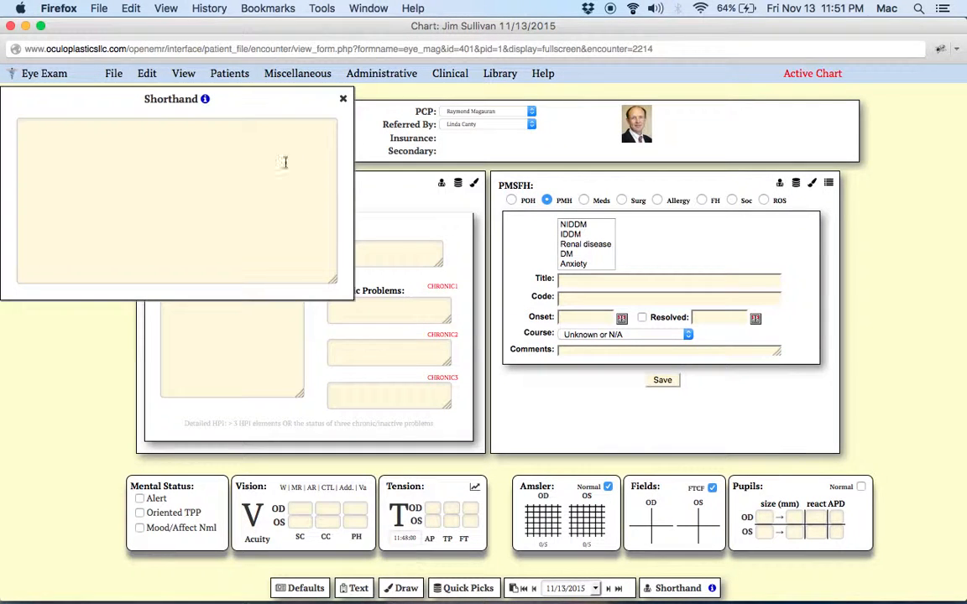
drag(214, 88, 239, 97)
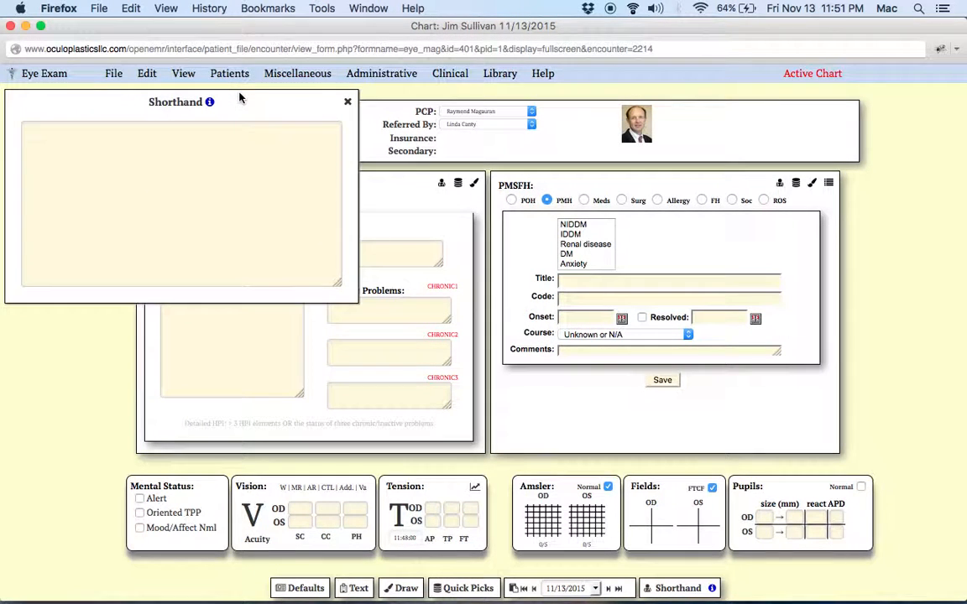
click(187, 145)
text(field.text;)
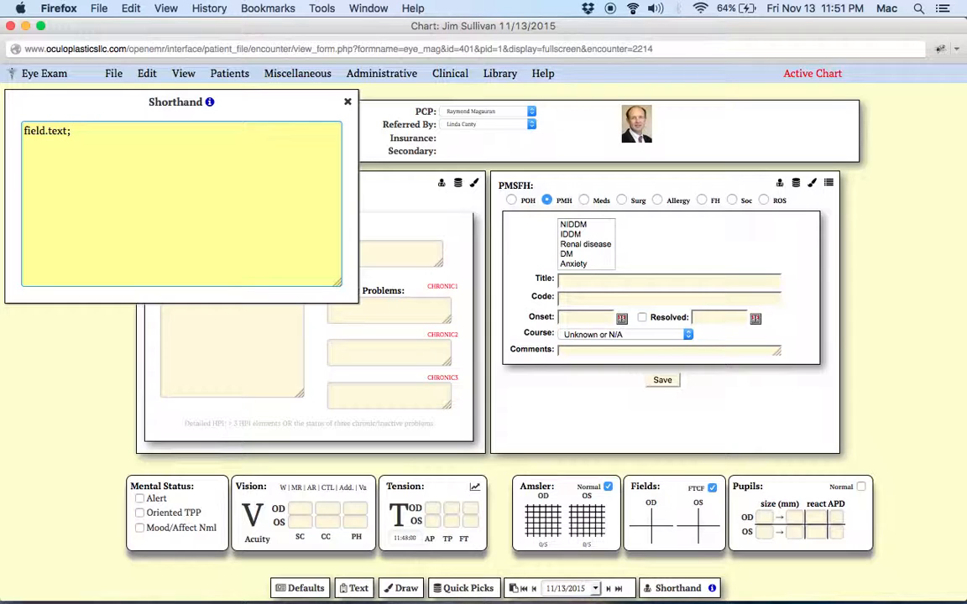
key(BackSpace)
key(BackSpace)
key(BackSpace)
key(BackSpace)
key(BackSpace)
key(BackSpace)
key(BackSpace)
key(BackSpace)
key(BackSpace)
key(BackSpace)
key(BackSpace)
Move the Shorthand window beside the PMSFH panel, close it, and reopen it from the HPI section
drag(233, 104, 816, 111)
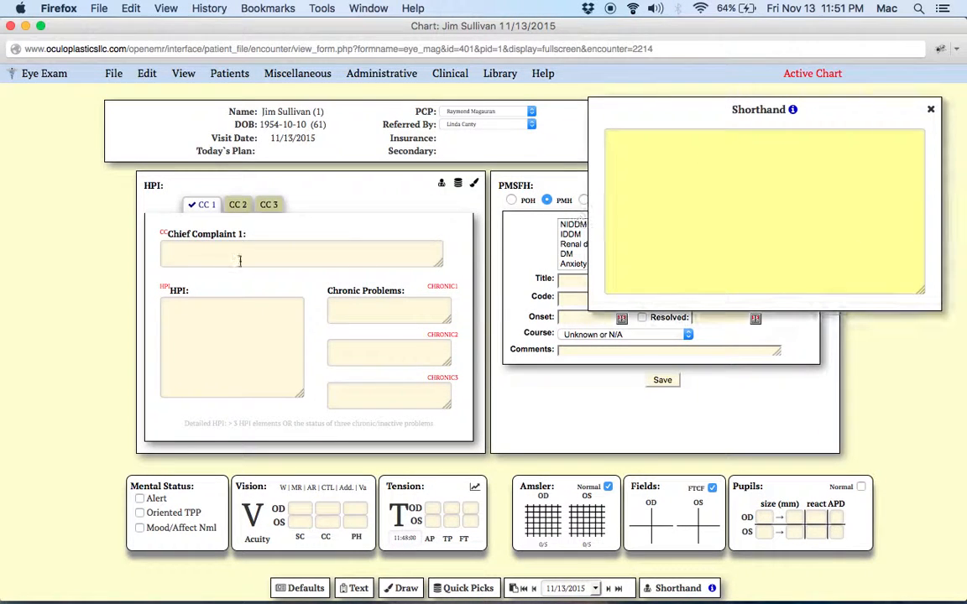
click(932, 112)
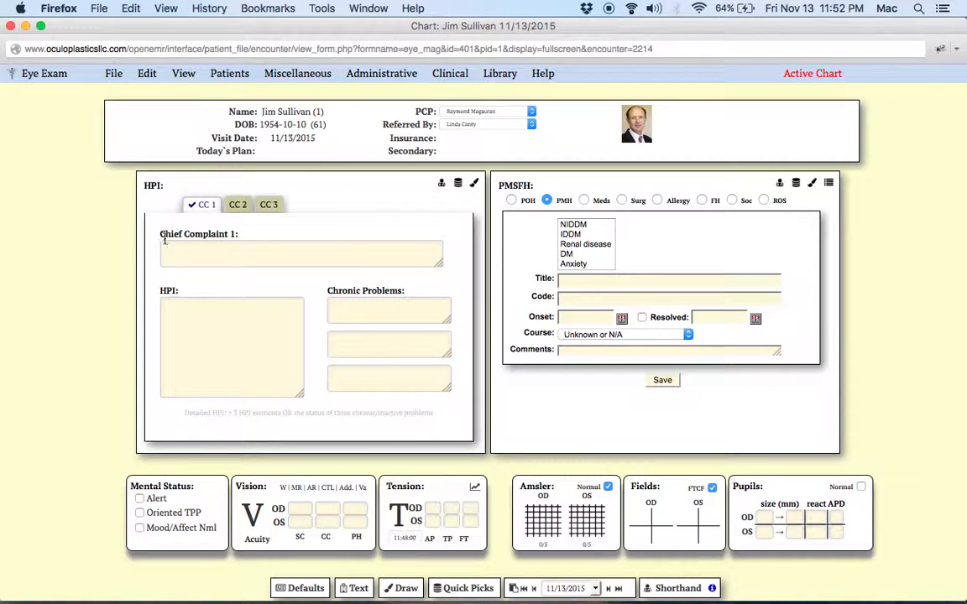
click(442, 184)
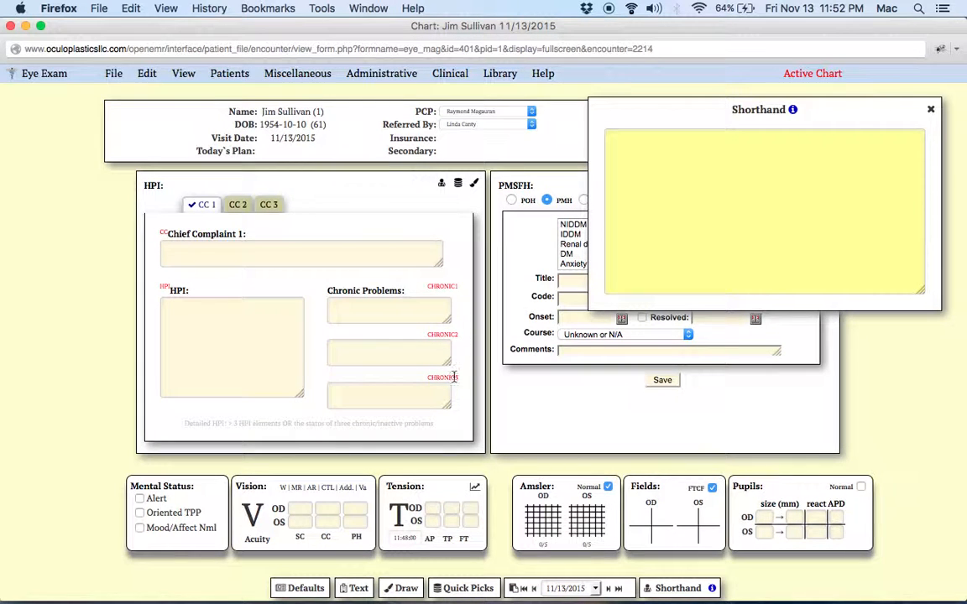
click(663, 184)
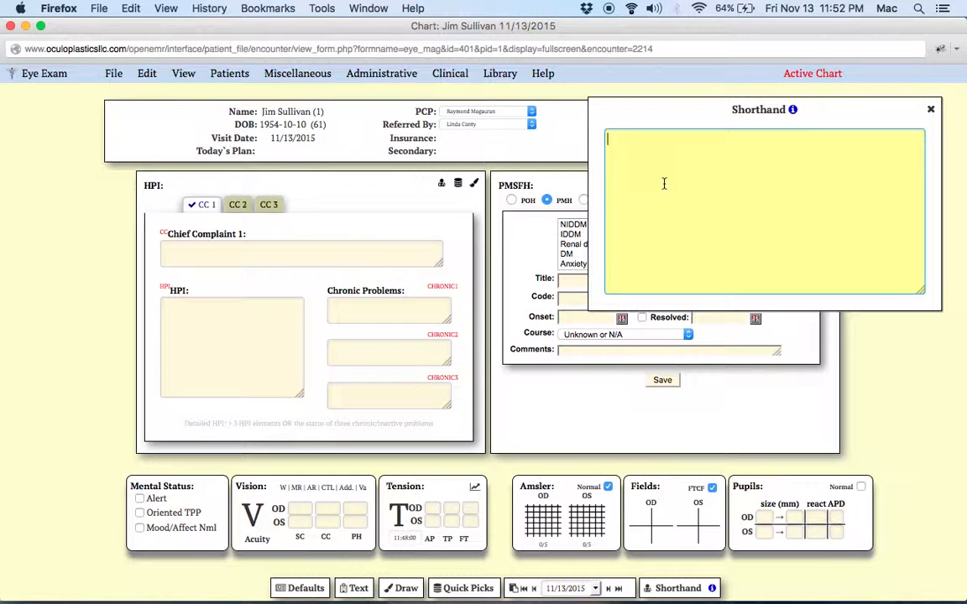
Enter the chief complaint shorthand cc."My vision is blue"
text(cc."My vision is blue".)
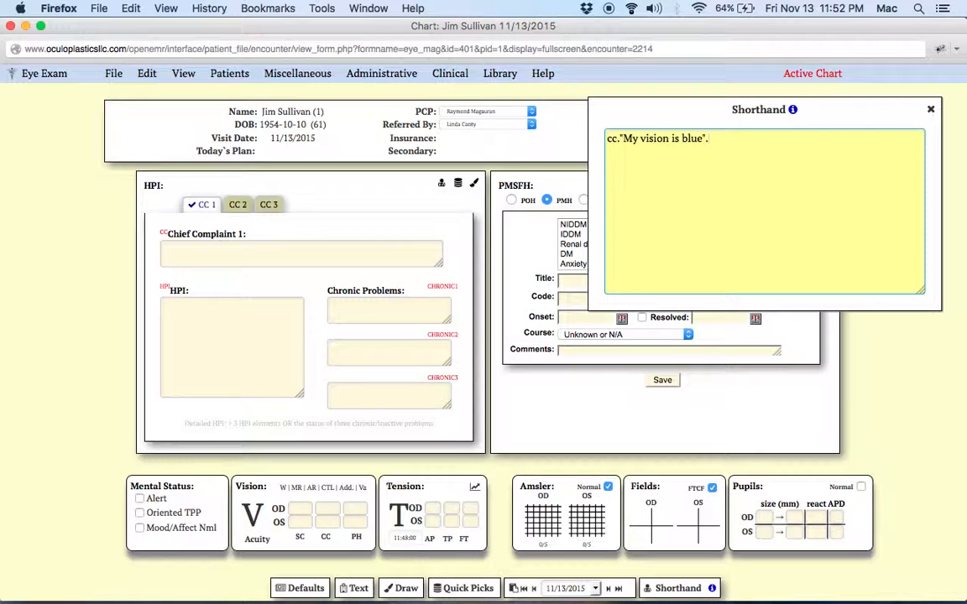
text(;HPI:Since catara)
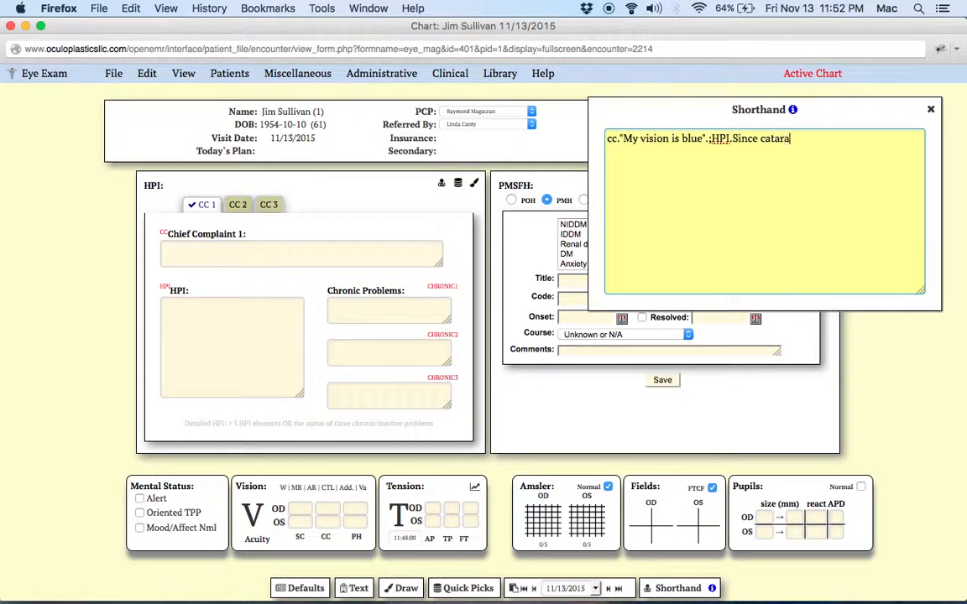
text(ct surgery OS the p)
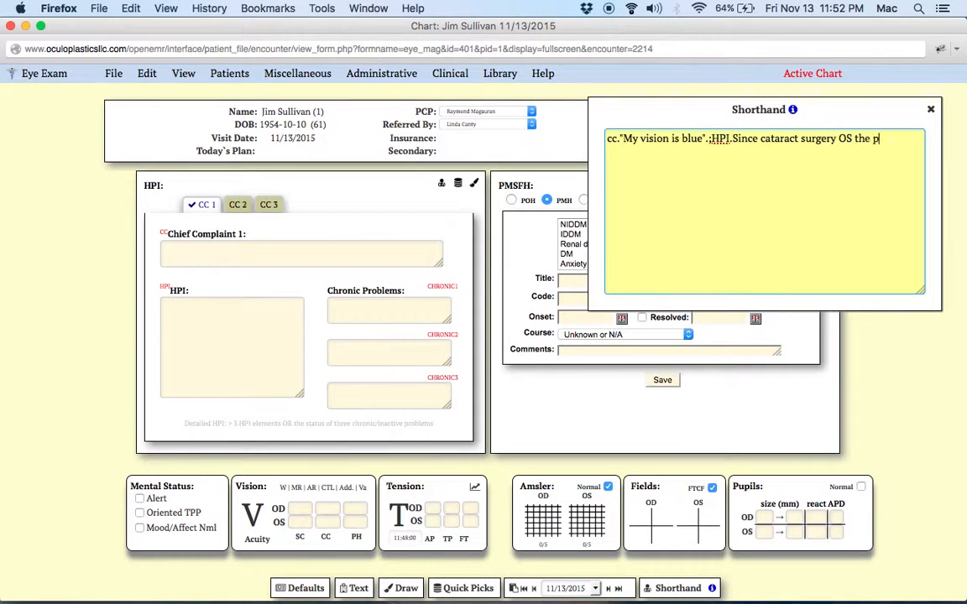
text(t complaining that ev)
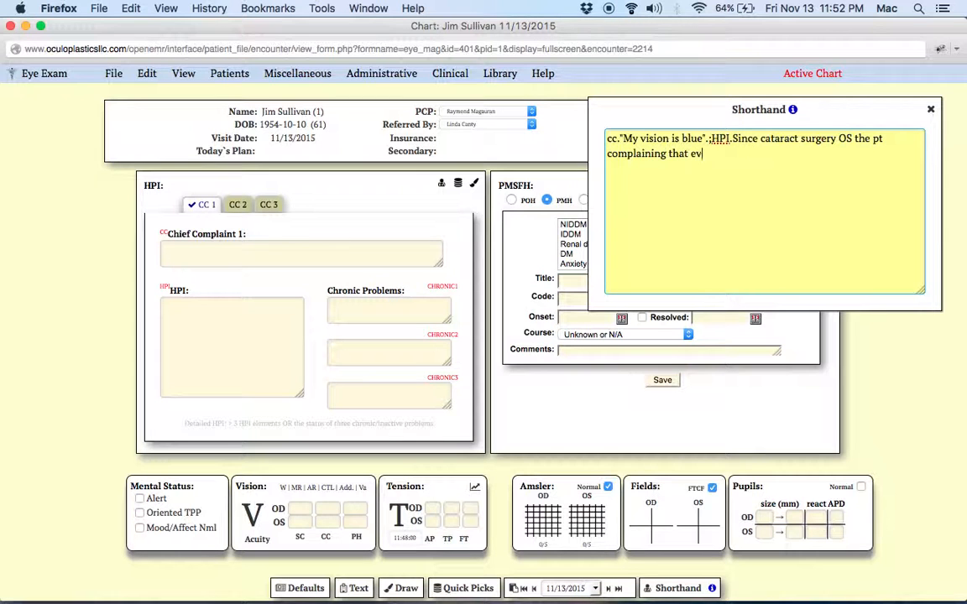
text(erything has a blue hue, es)
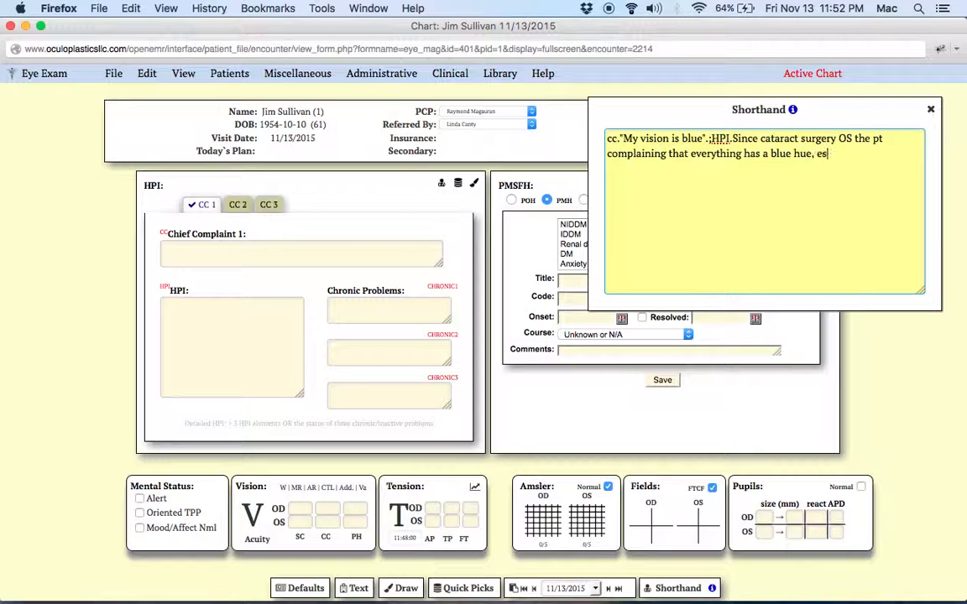
Add the HPI shorthand: ;HPI.Since cataract surgery OS the pt complaining that everything has a blue hue, especially his skin
text(pecially his skin.)
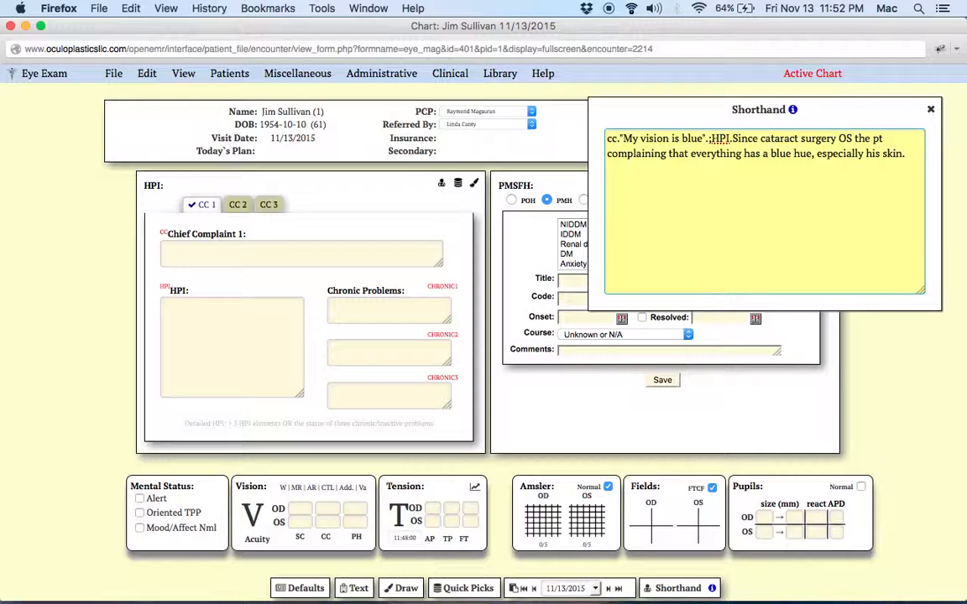
Add past medical history shorthand ;PMH.DM.HTN.Asthma.CRI
text(;PMH.DM.HTN)
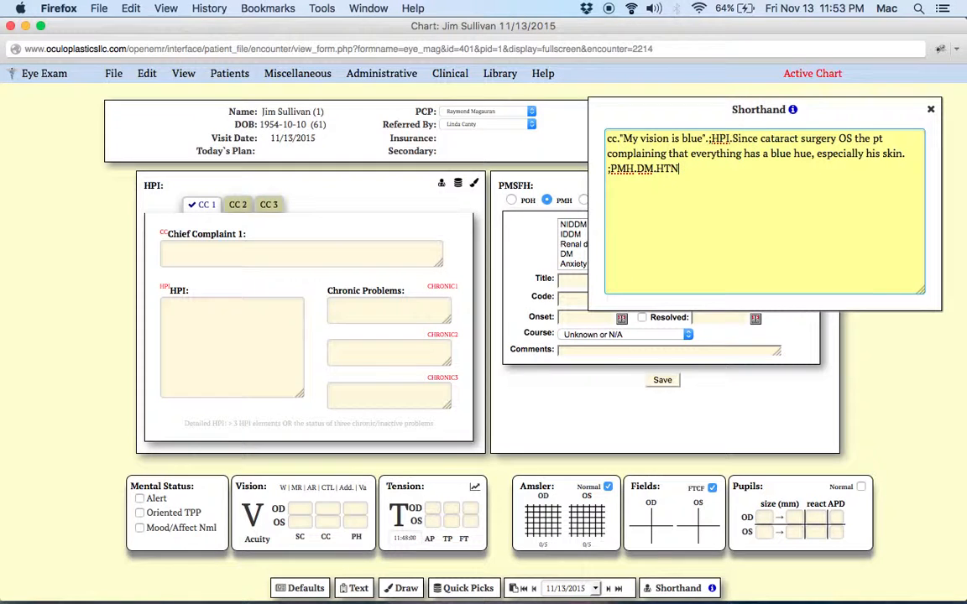
text(.Asthma.CRI;)
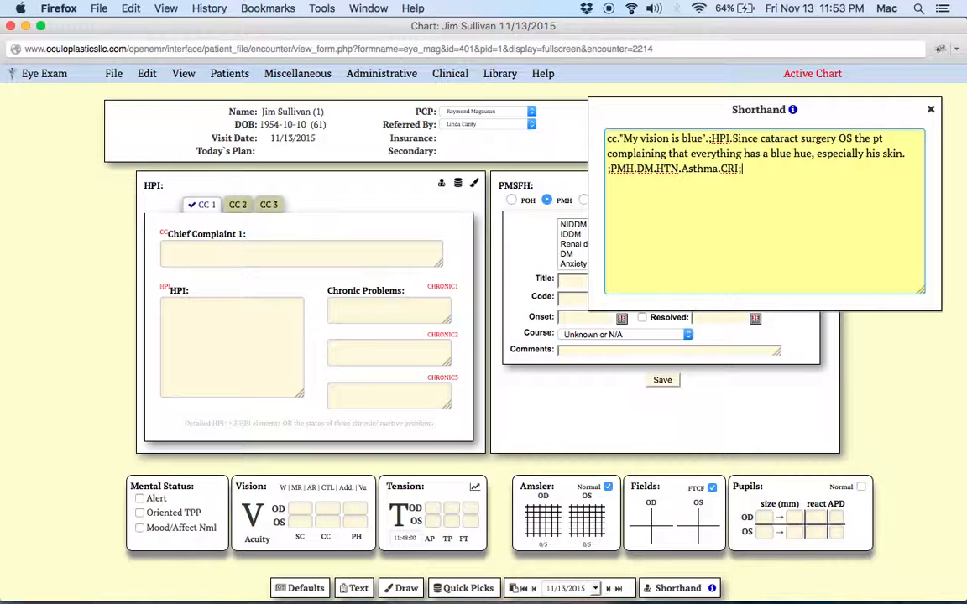
text(Meds.)
text(Lasix 8)
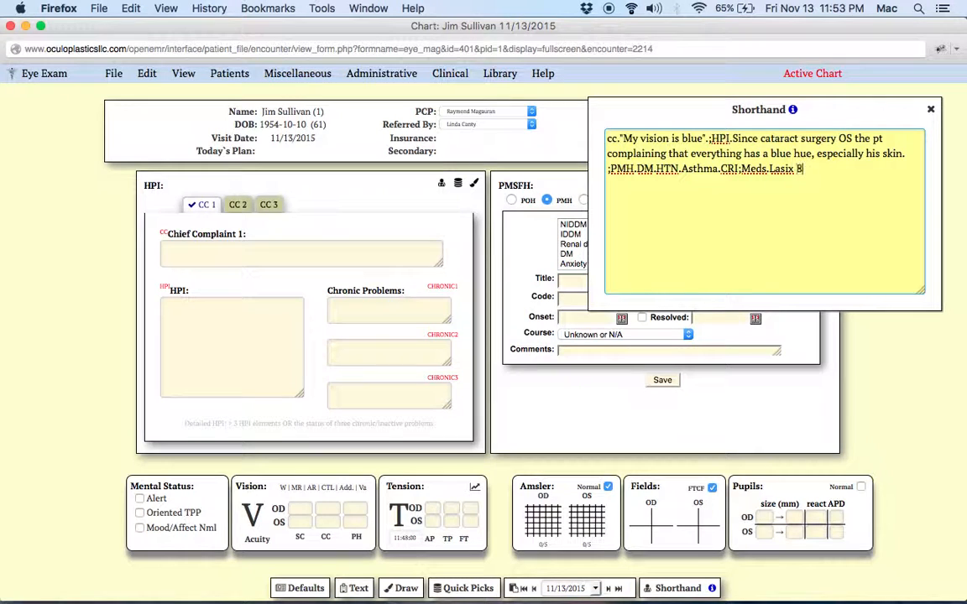
text(-0mg/day.Plaquenil)
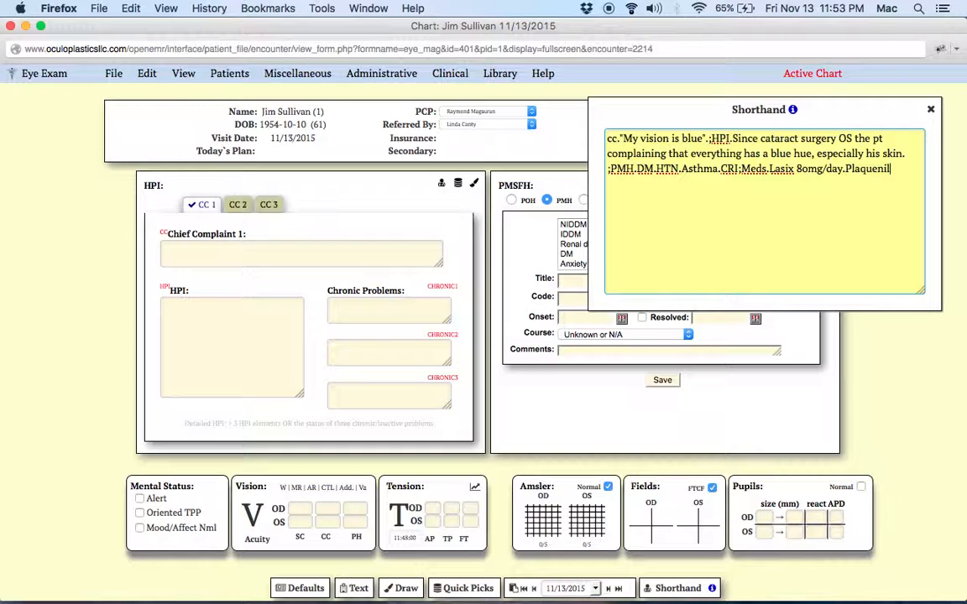
text( 600mg/day)
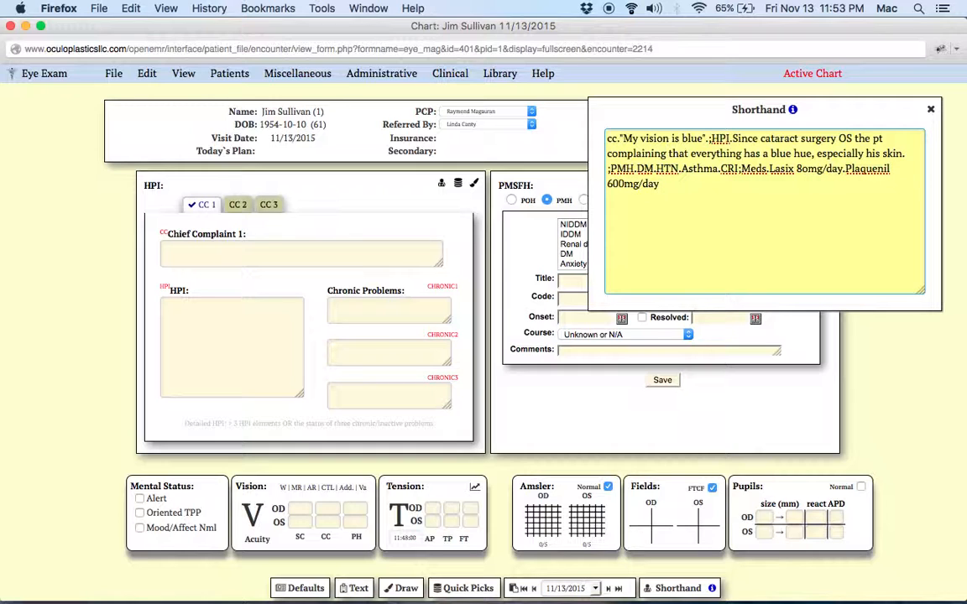
text(.TImolol 0.5% GF)
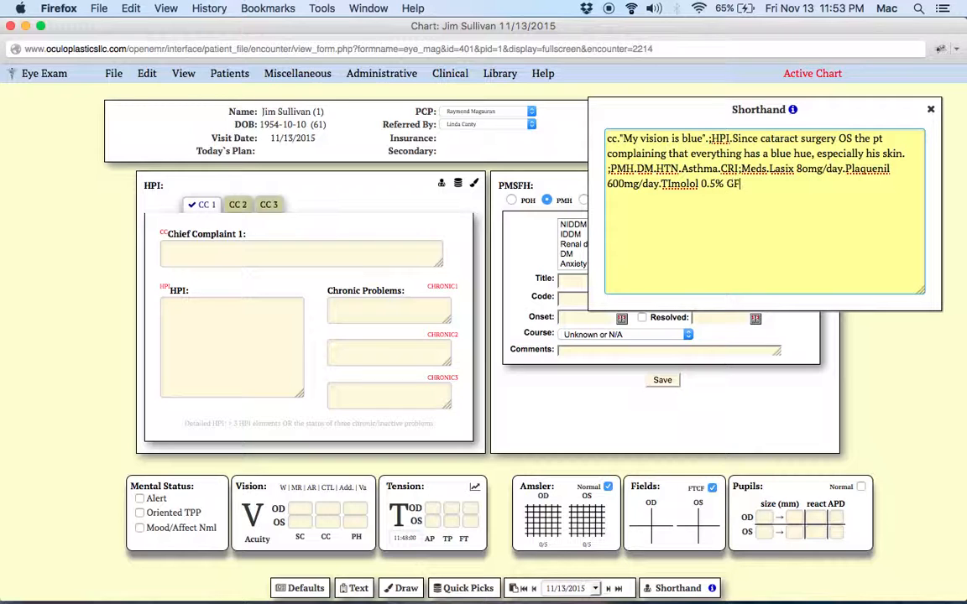
text(S QHS OU.)
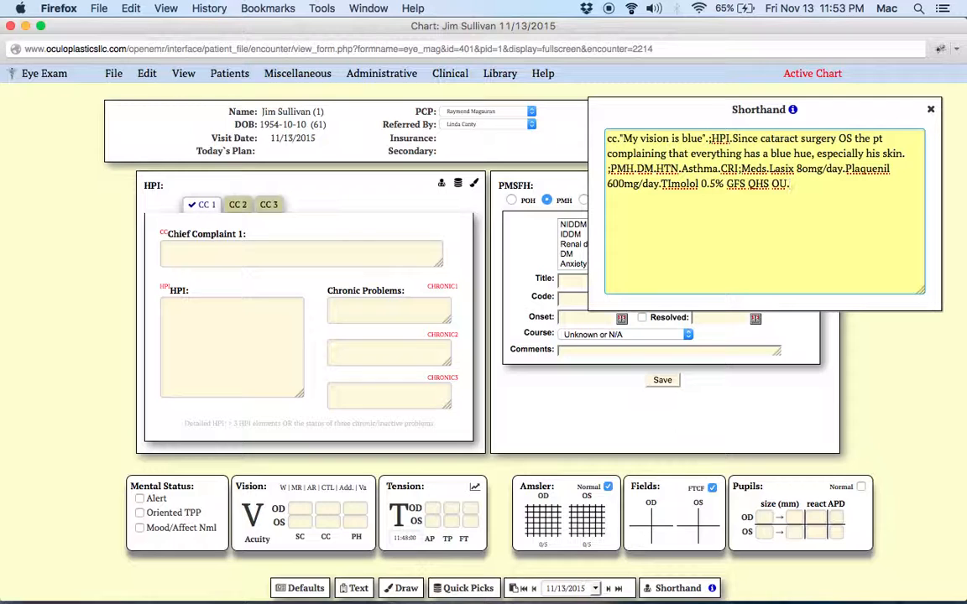
text(;All.PCN hives.Sulfa)
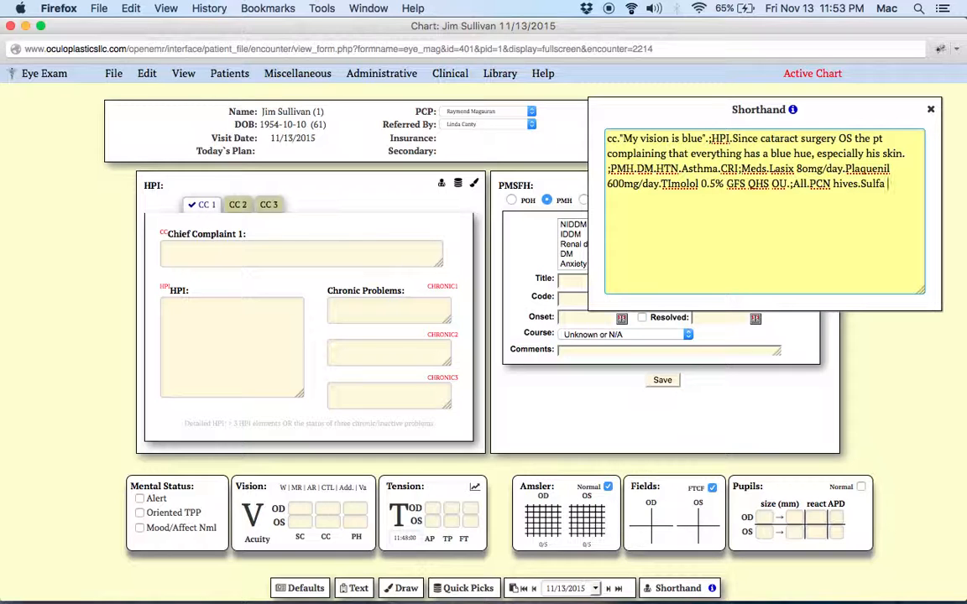
text( rash;SURG)
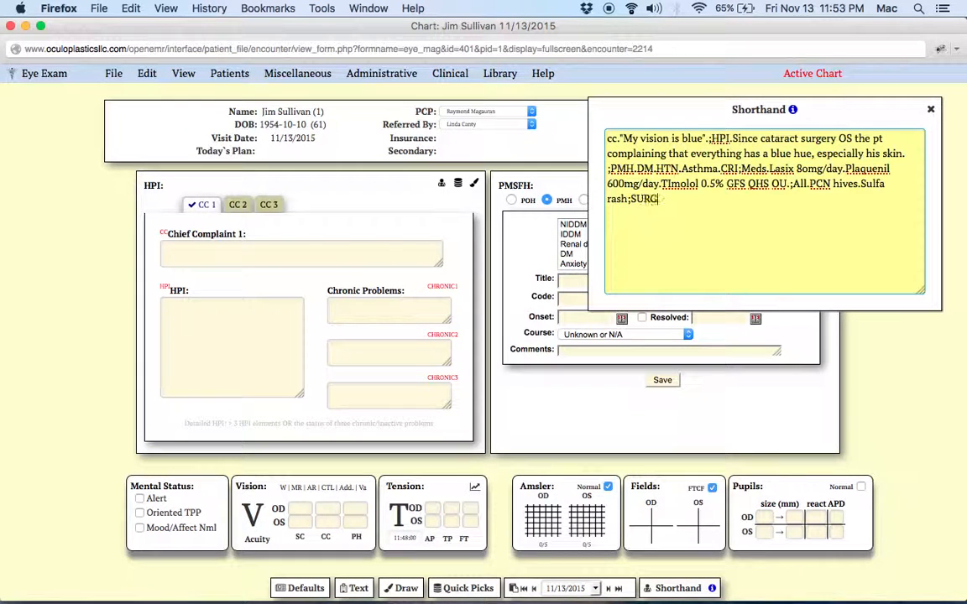
text(.Appendectomy 2000.)
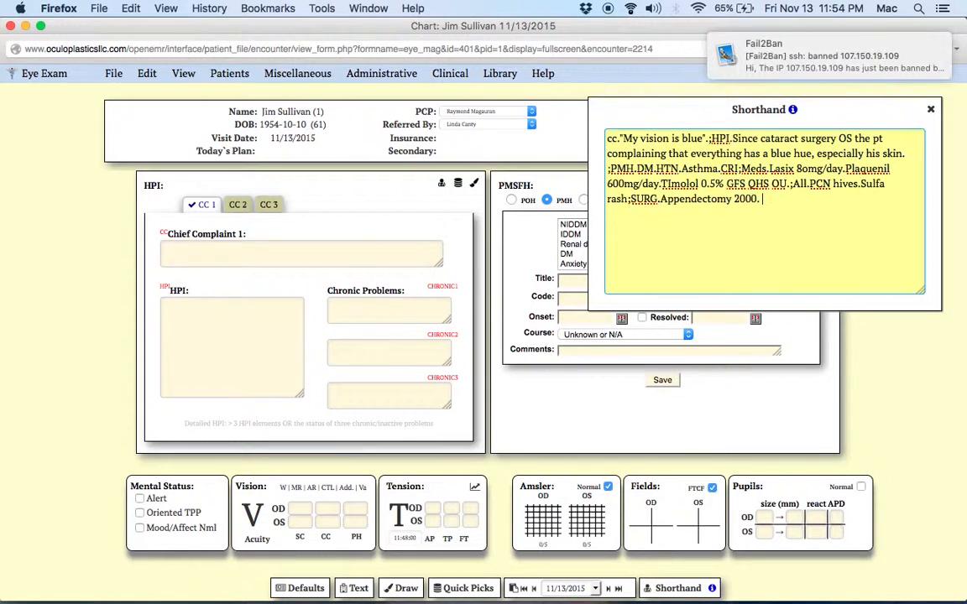
Add surgeries shorthand ;SURG.Appendectomy 2000. Stent in 2007
text(Stent in 2007;)
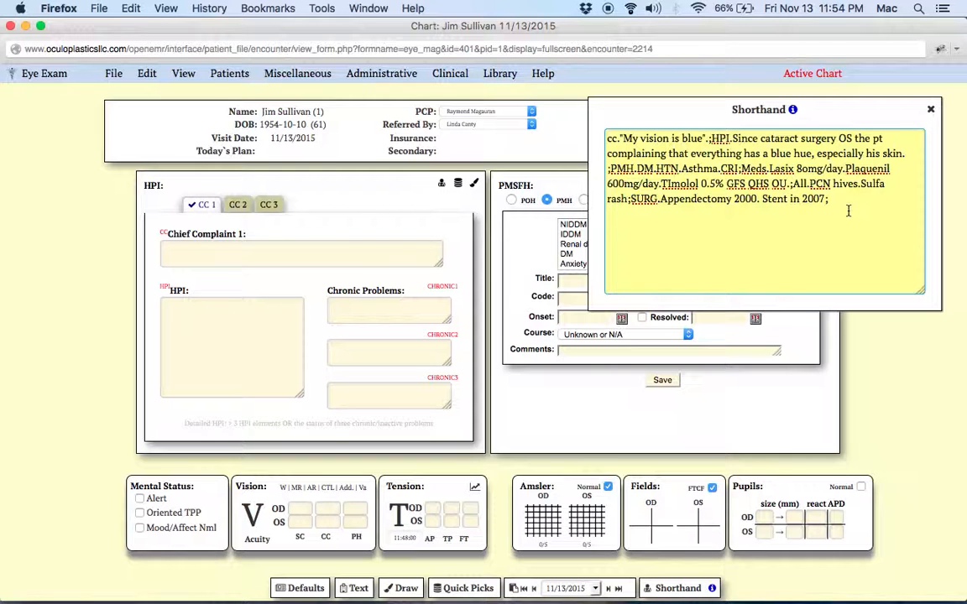
Submit the shorthand entry into the chart, close the Shorthand window, and open the PMSFH side panel
drag(875, 112, 285, 99)
click(256, 190)
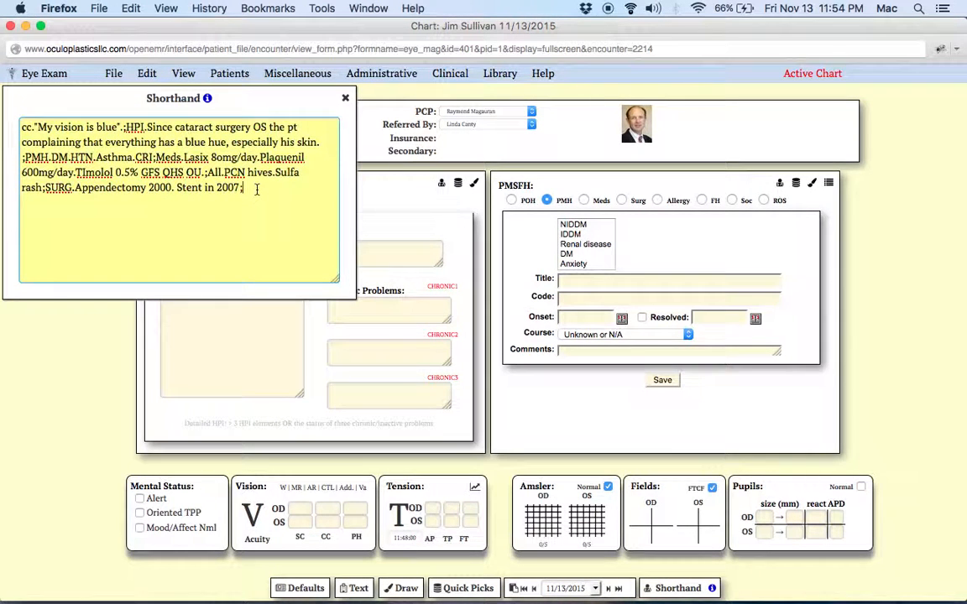
key(Return)
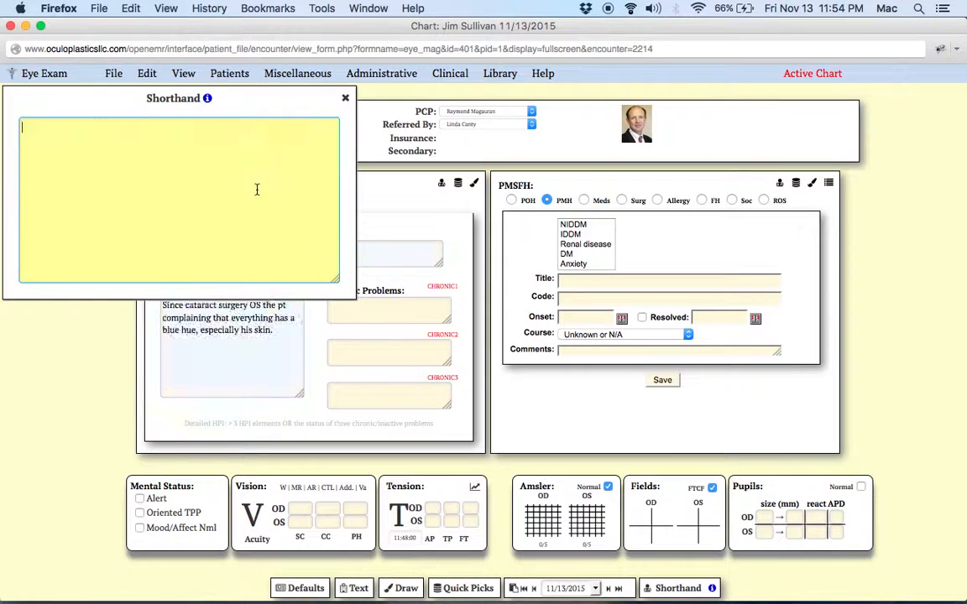
click(345, 98)
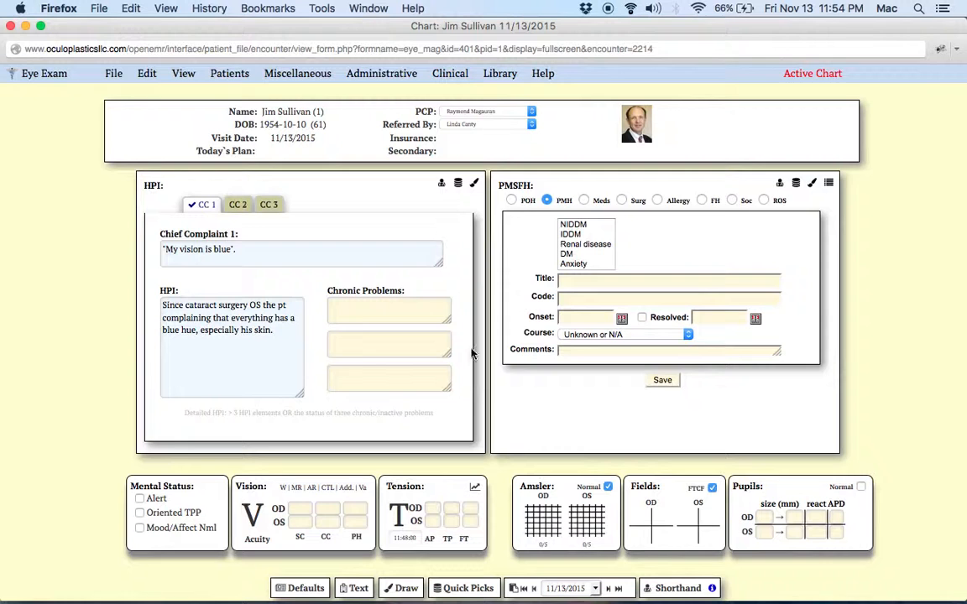
click(827, 182)
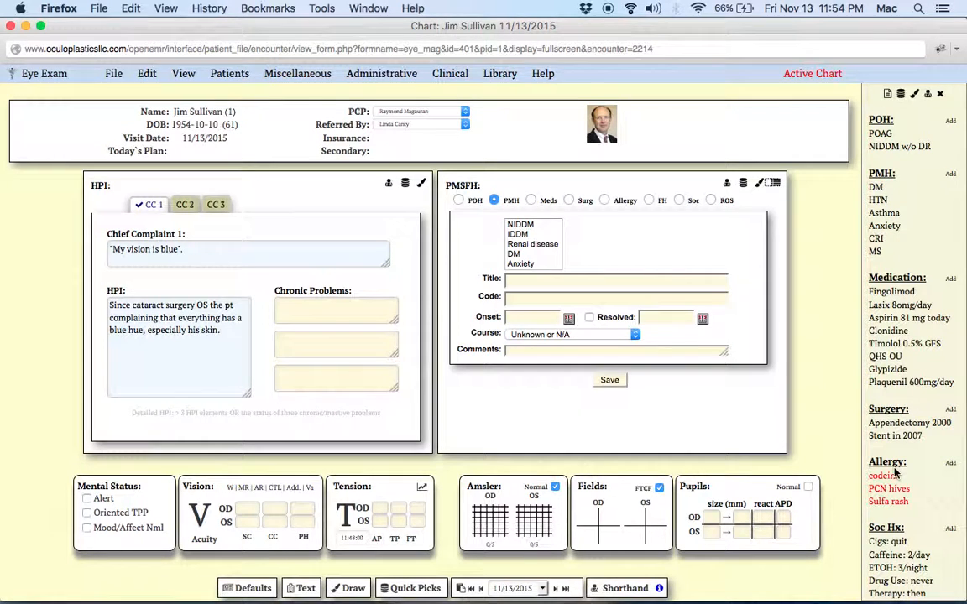
Open the PMSFH summary and delete the DM entry from PMH and the NIDDM w/o DR entry from POH
click(743, 185)
scroll(775, 289, down, 2)
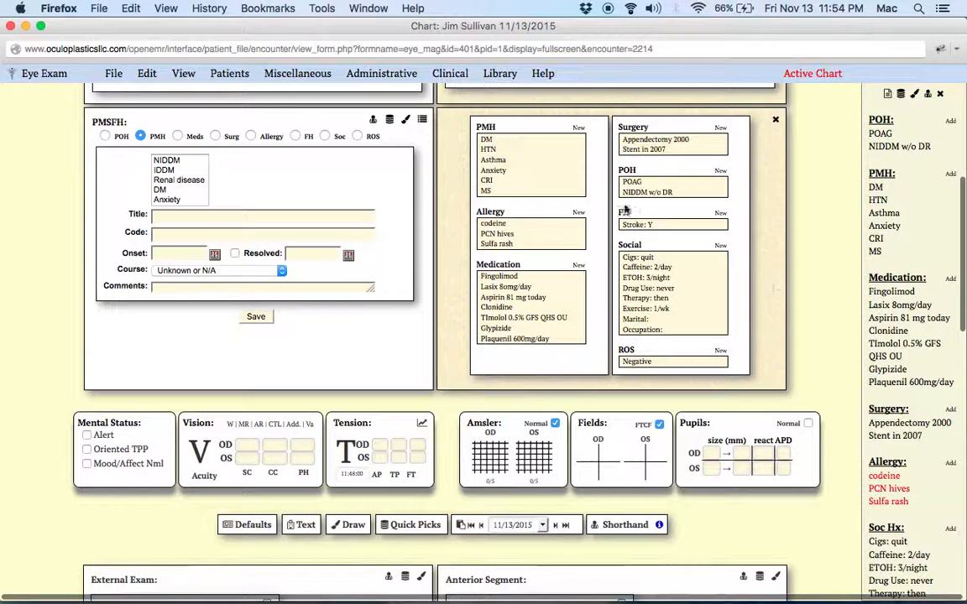
click(486, 140)
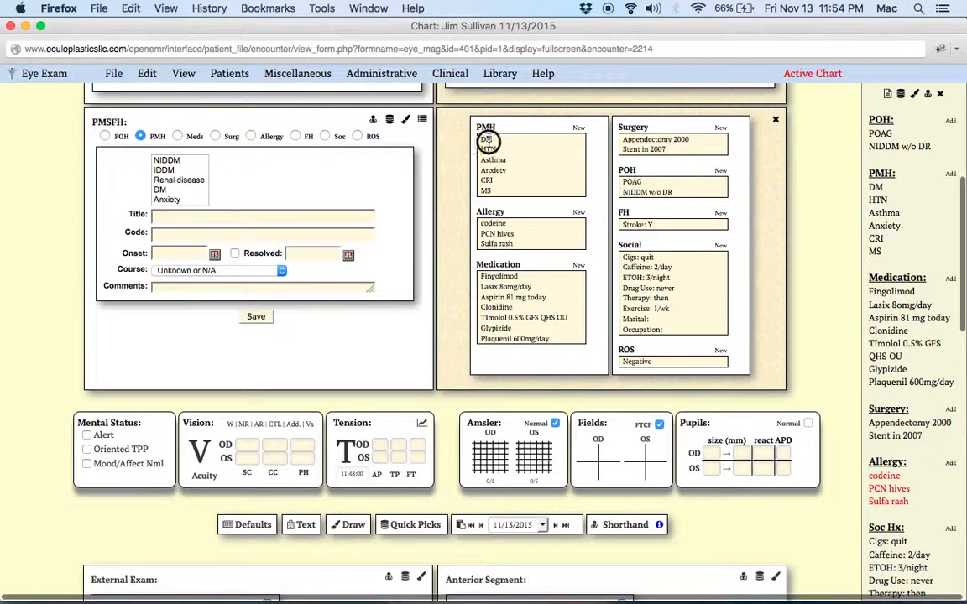
click(277, 318)
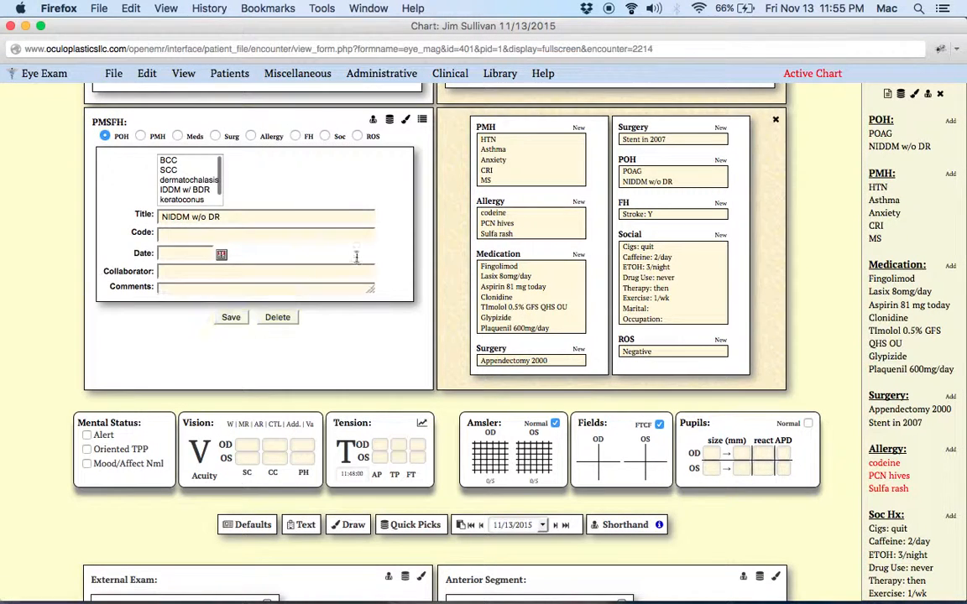
click(277, 317)
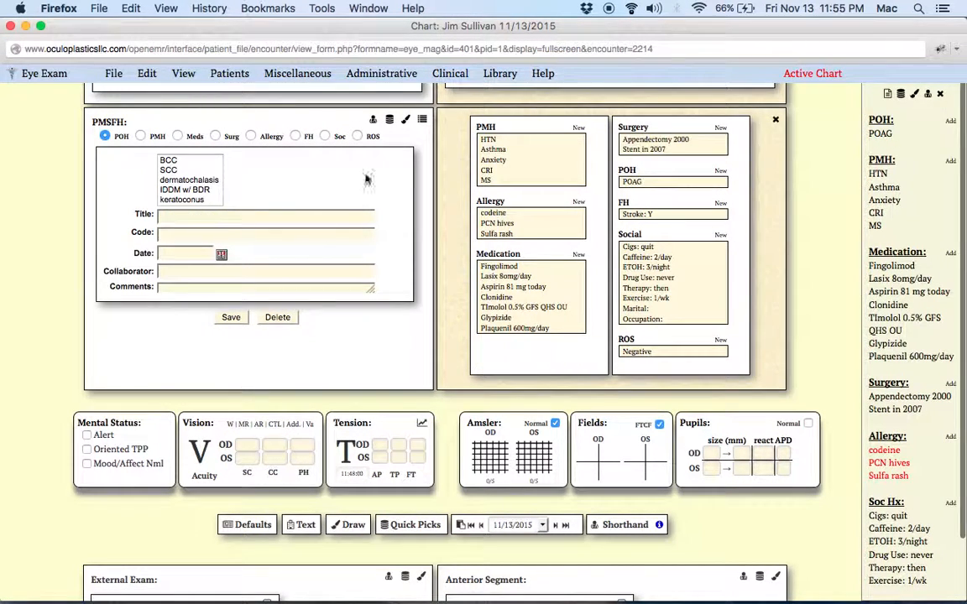
Open Shorthand and submit PMH.NIDDM x 25 years; to add it to the past medical history
click(372, 121)
click(182, 163)
text(Nl)
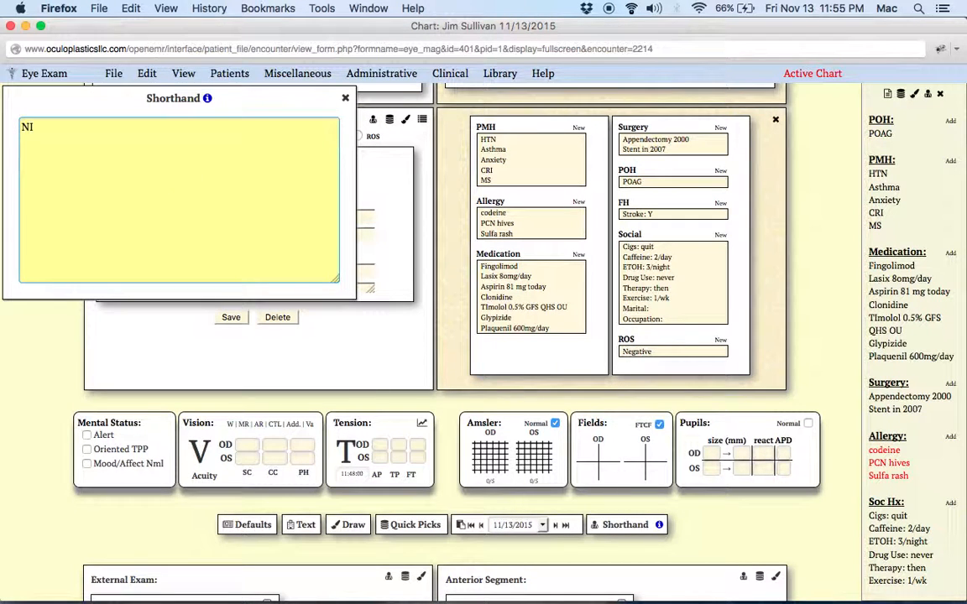
text(DDM x 25 year)
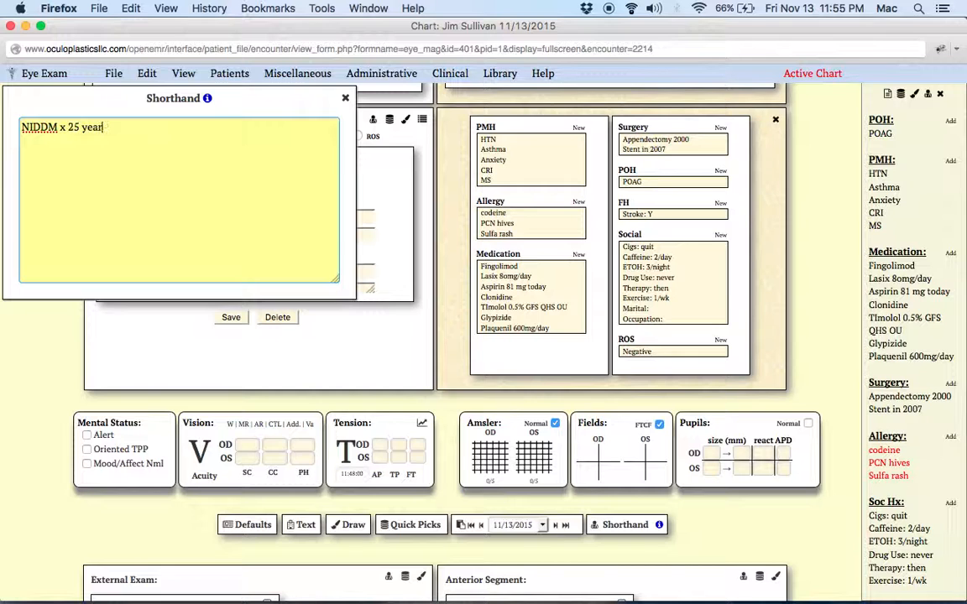
text(s;)
click(22, 126)
text(PMH:)
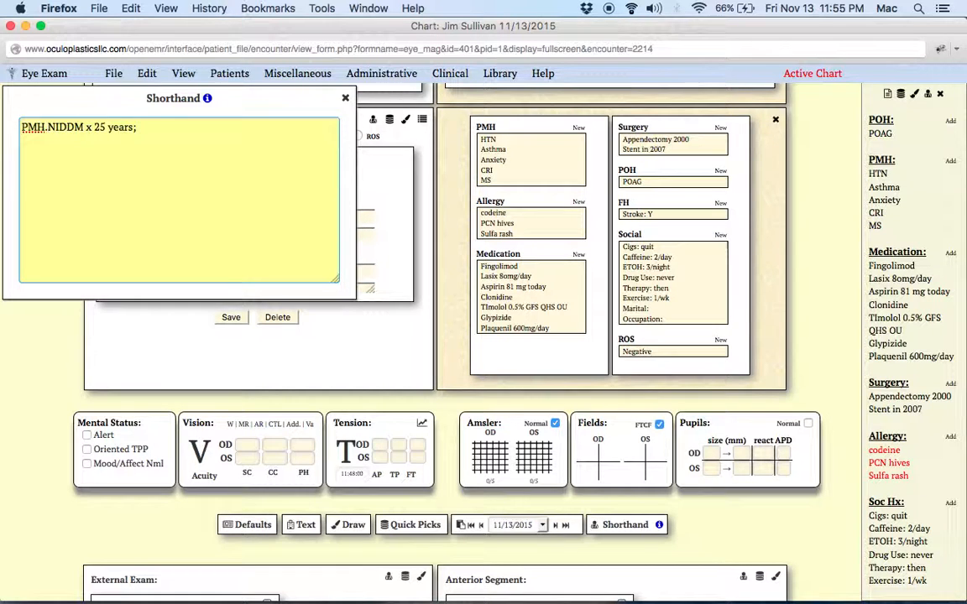
key(Return)
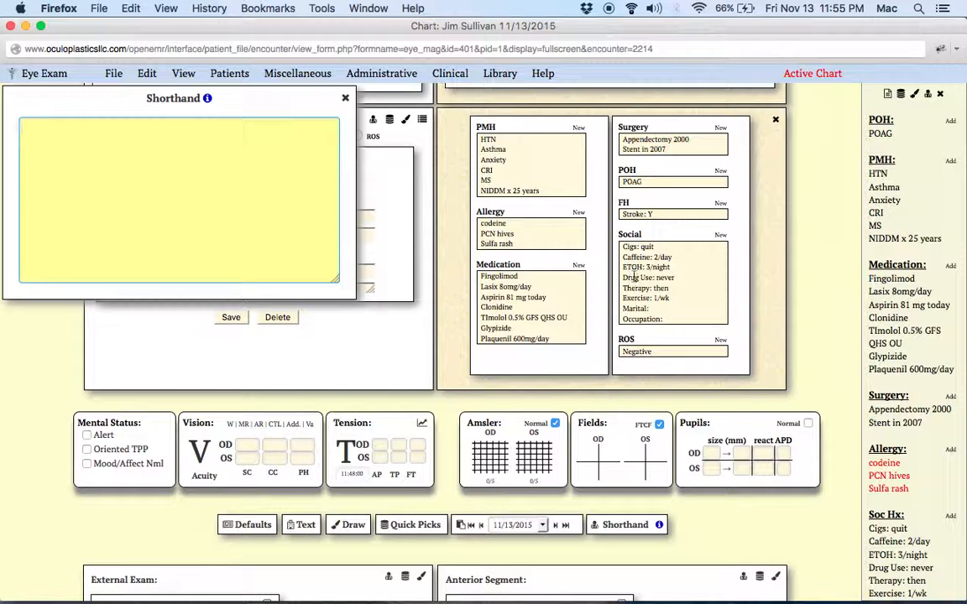
Submit the shorthand D; to fill the exam sections with default normal findings
scroll(635, 283, down, 5)
scroll(635, 283, down, 2)
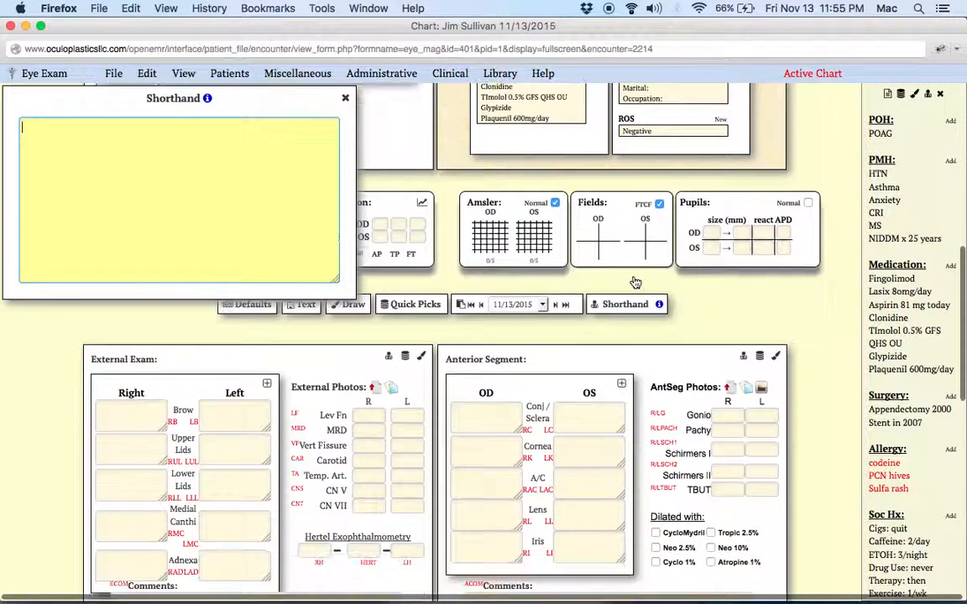
scroll(635, 282, up, 5)
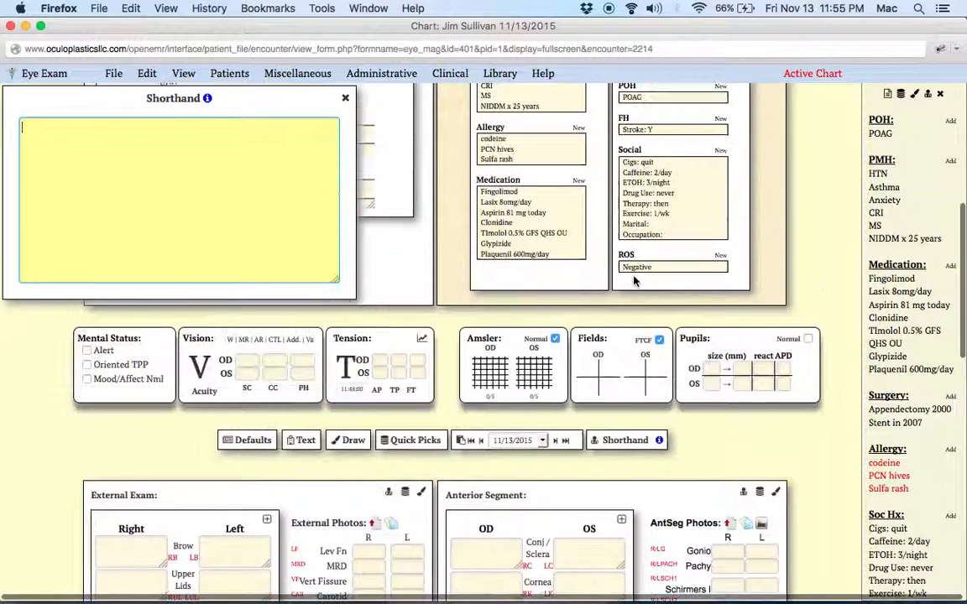
scroll(635, 277, down, 5)
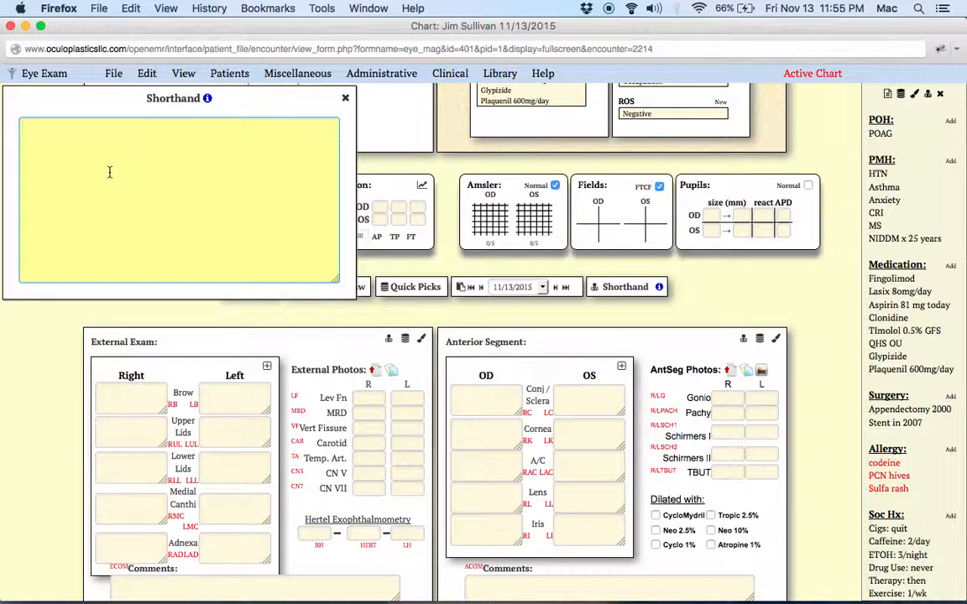
text(D)
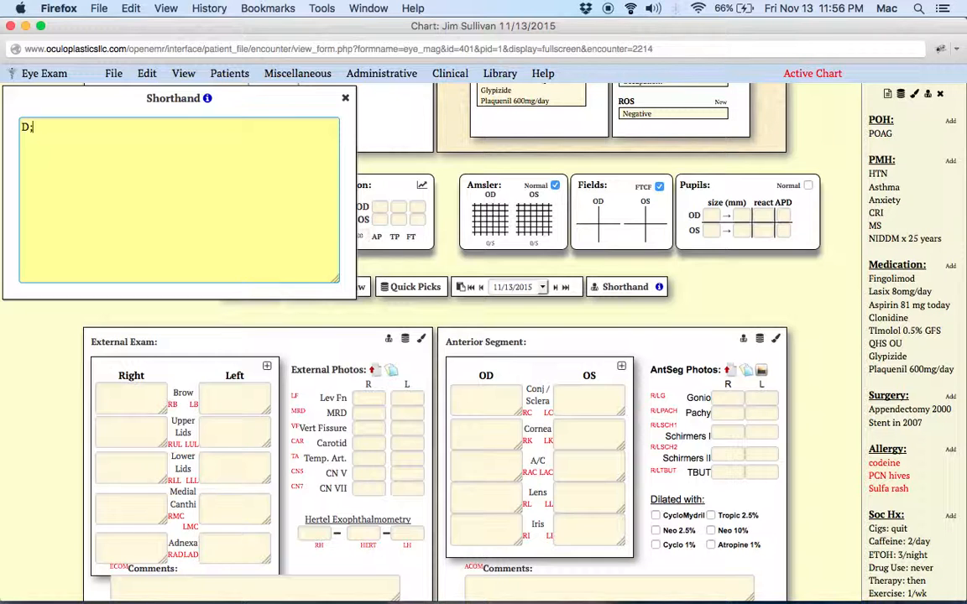
text(;)
key(Return)
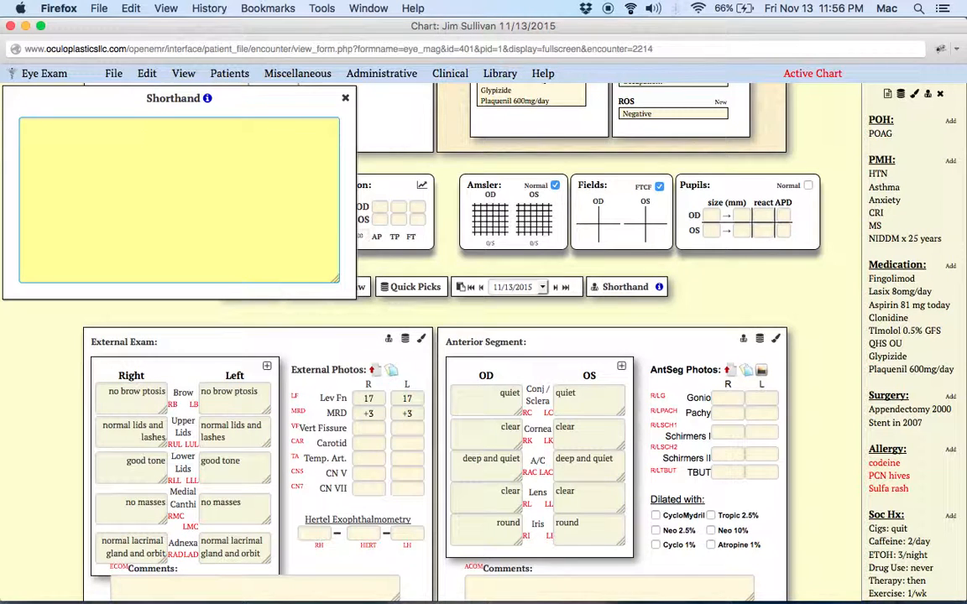
Open the Alternate Cover Test grid in the Neuro section
scroll(516, 510, down, 10)
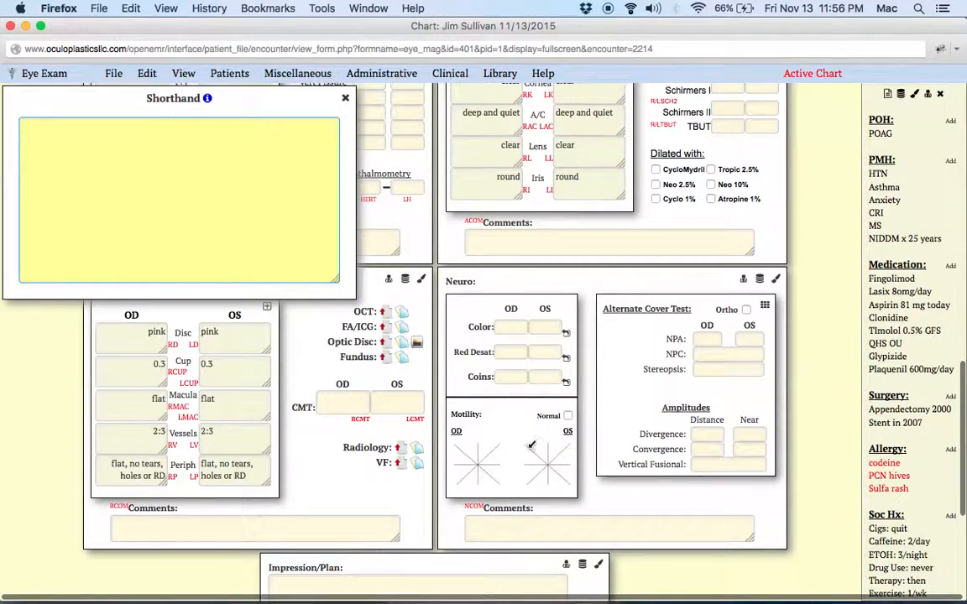
click(644, 309)
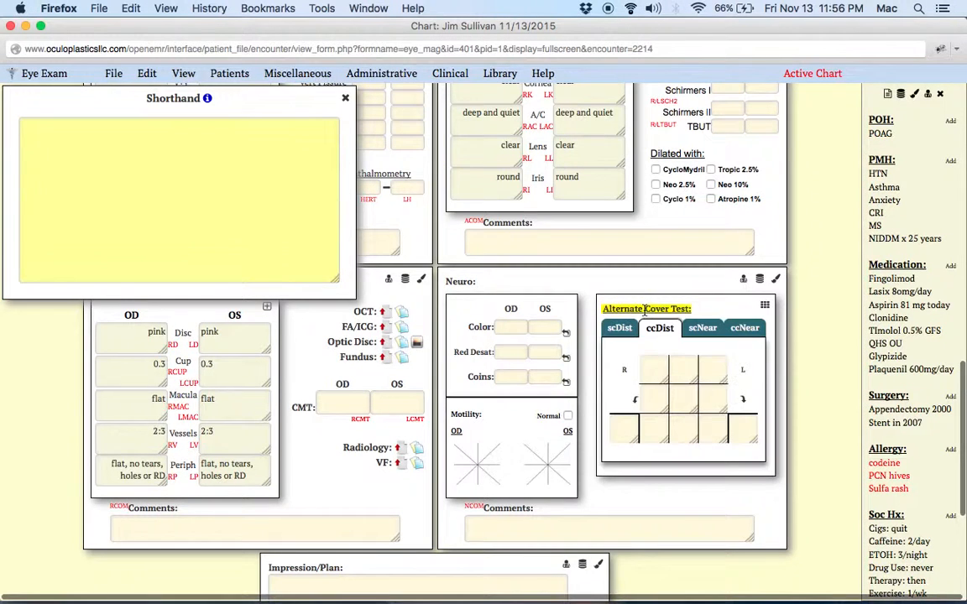
scroll(651, 386, up, 4)
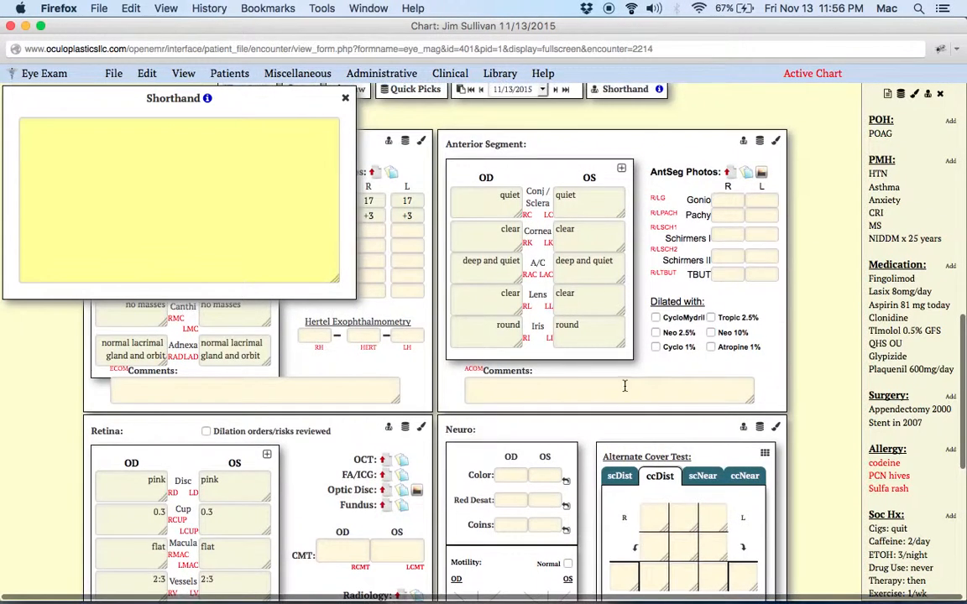
scroll(305, 523, down, 3)
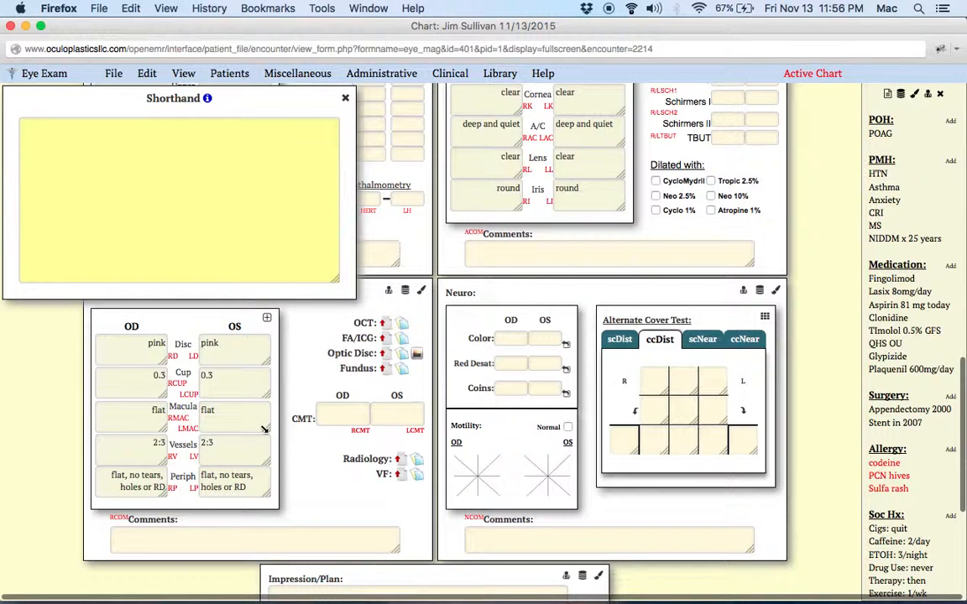
Write the lid findings shorthand d:RUL.Stye lat, red, tender;LLL.ect med;LLL.5mm BCC centrlly.a in the Shorthand box
click(181, 228)
text(d:)
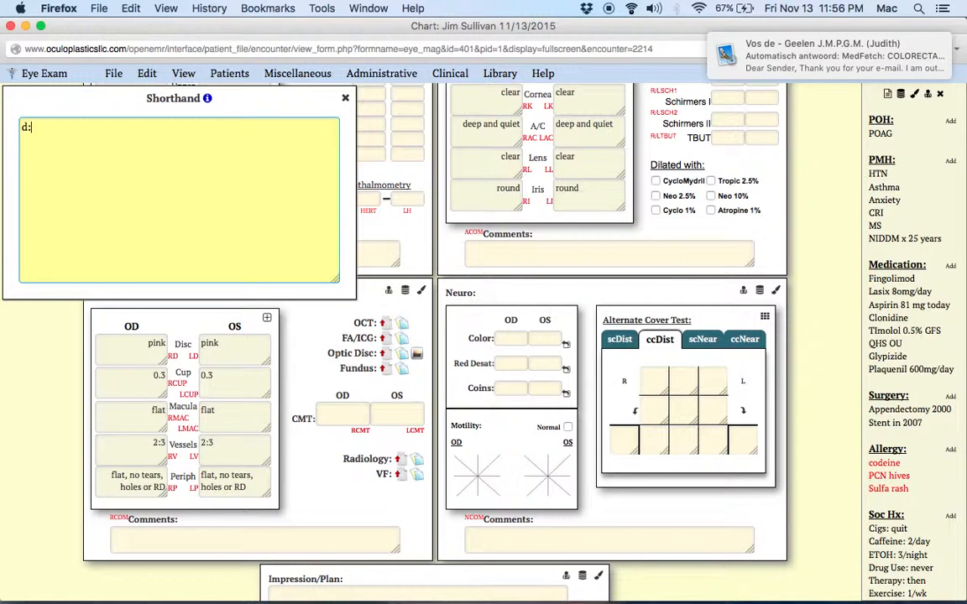
text(RUL.Stye la)
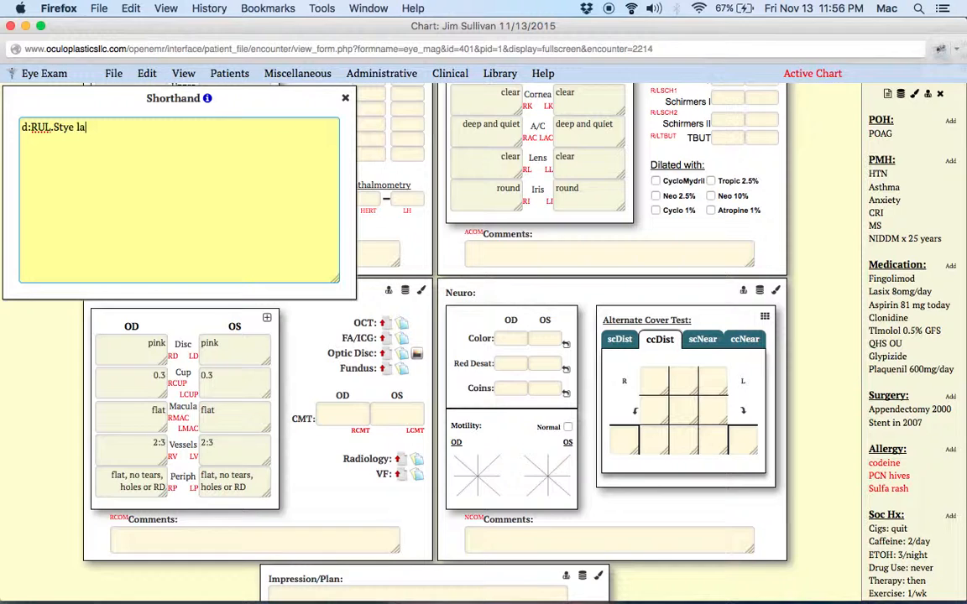
text(t, red, tender;LLL.ect)
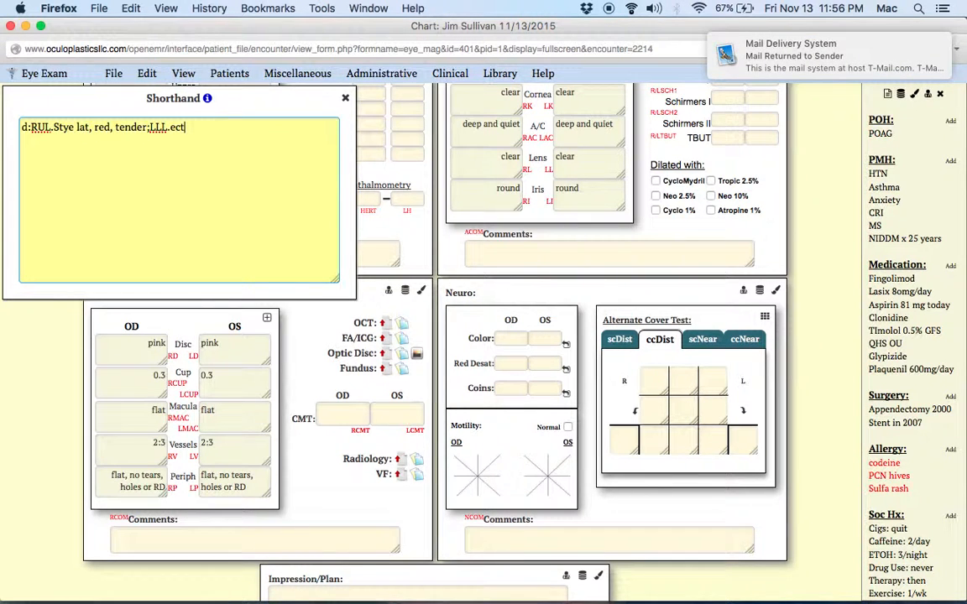
text( med)
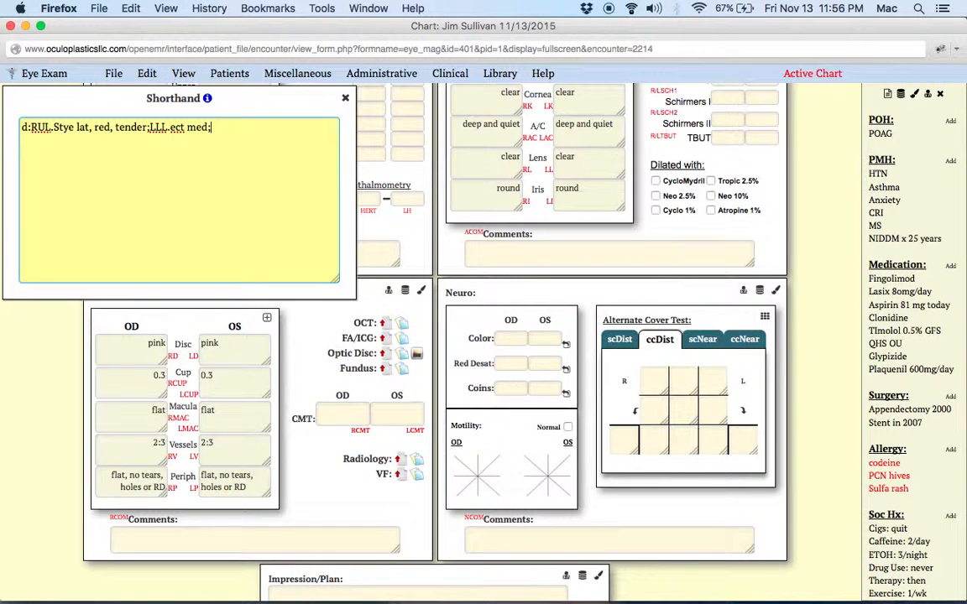
text(;LLL.5mm BCC centrlly.a)
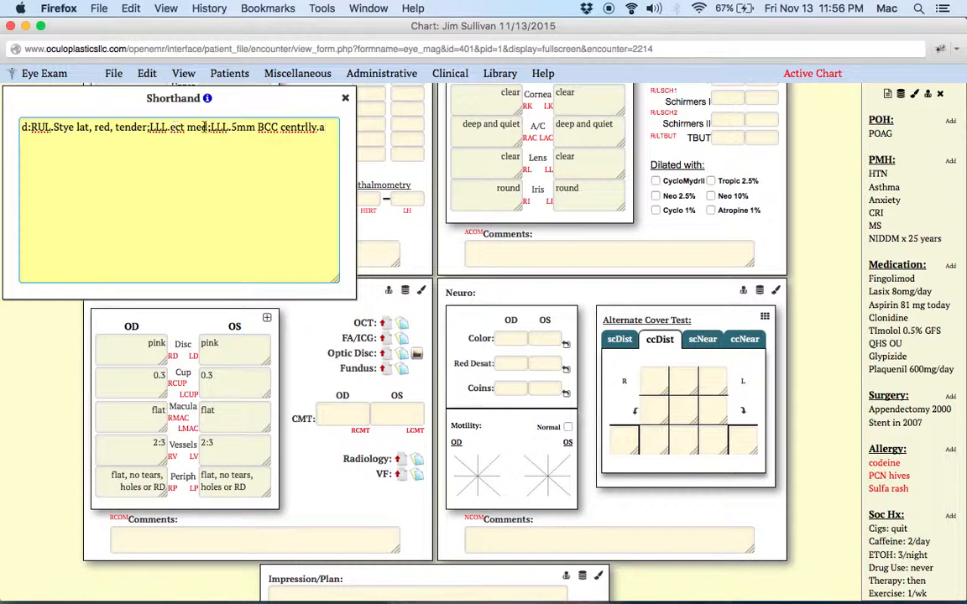
Correct the spelling to centrally and submit the shorthand entry
click(304, 129)
text(a)
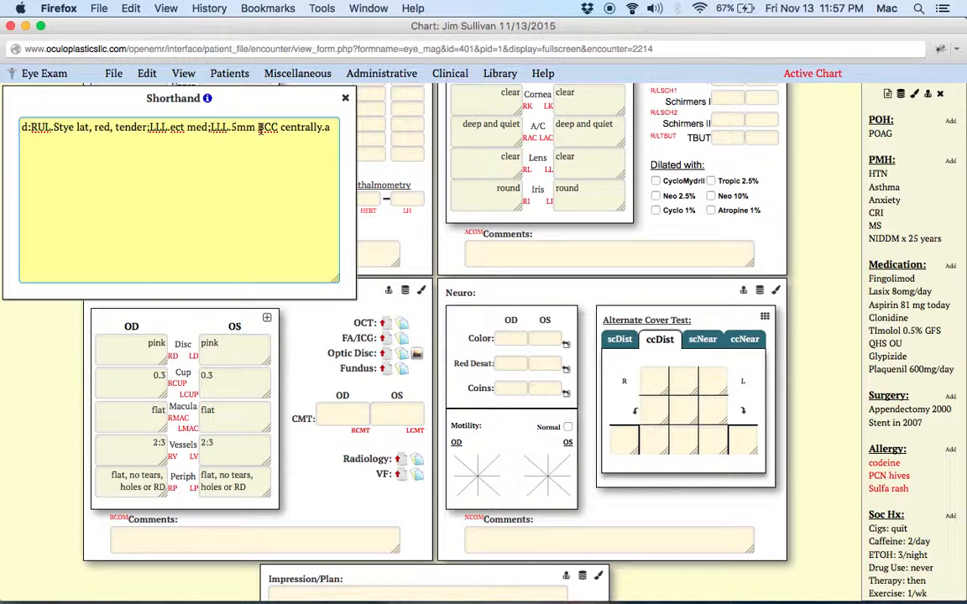
click(330, 127)
key(Return)
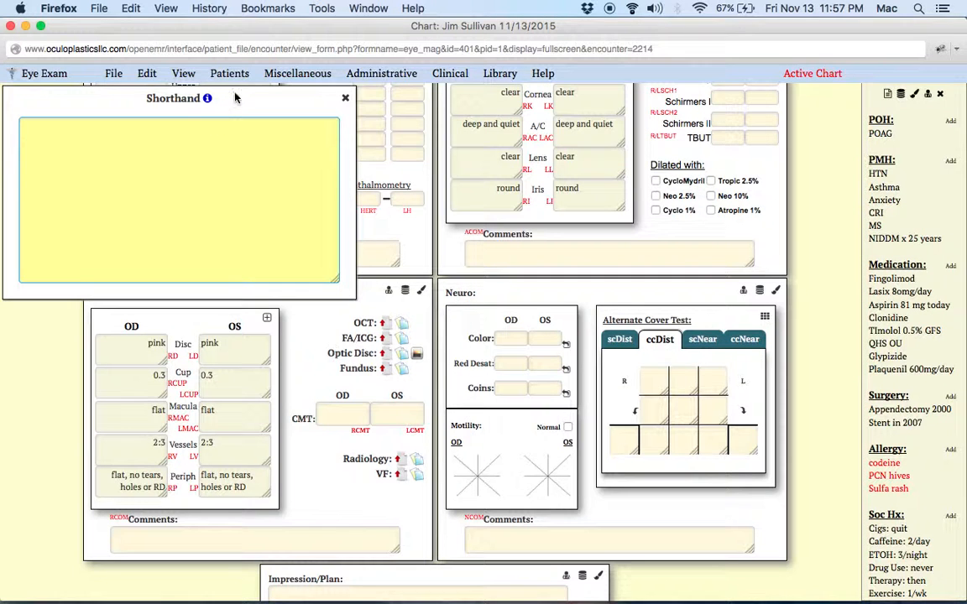
Expand the External Exam panel to its full view
scroll(382, 148, up, 5)
scroll(381, 149, up, 3)
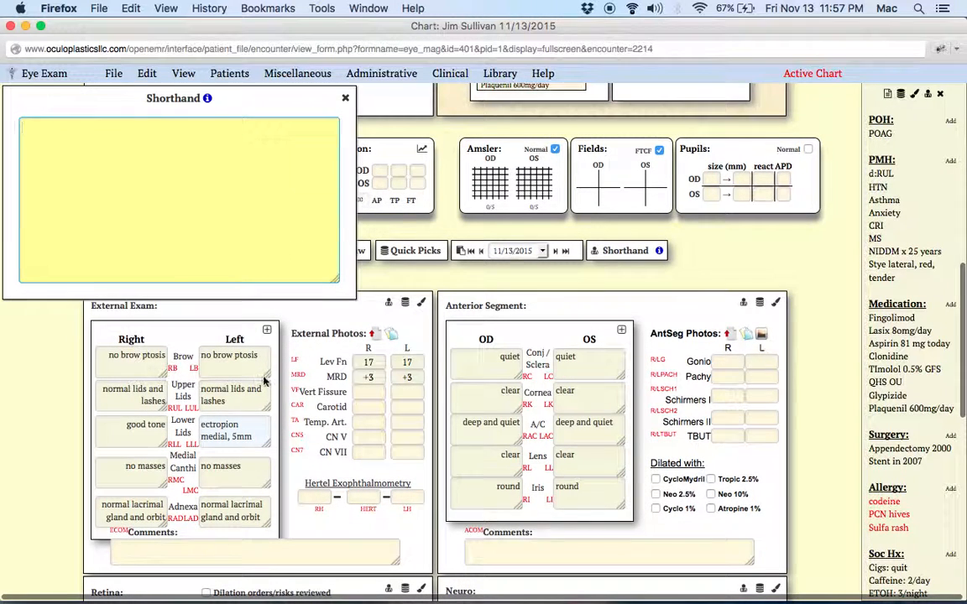
click(266, 329)
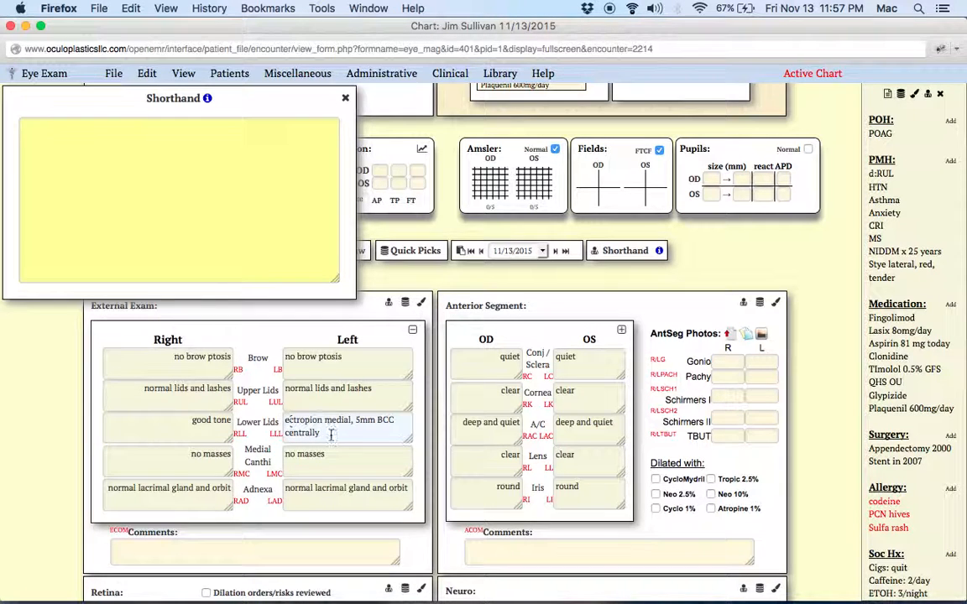
Paste the previous lid findings shorthand back into the Shorthand box for editing
click(194, 157)
text(d:RUL.Stye lat, red, tender;LLL.ect med;LLL.5mm BCC centrally.a;)
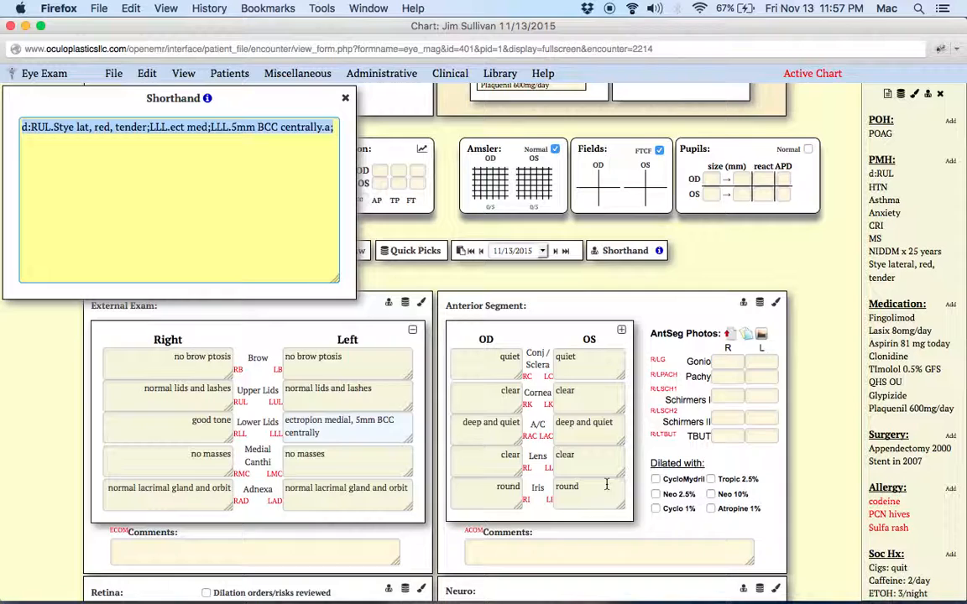
scroll(497, 430, down, 3)
scroll(498, 431, down, 5)
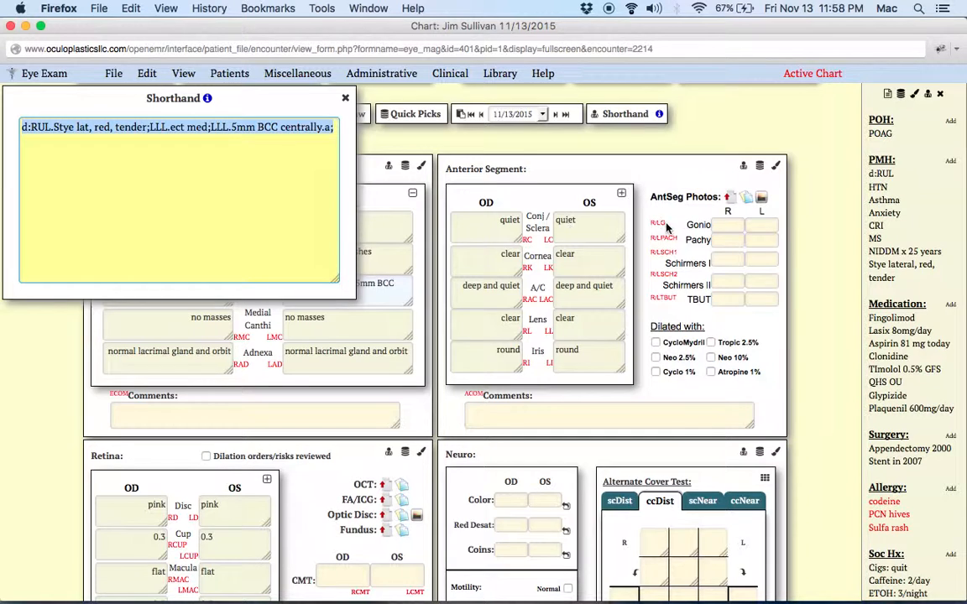
scroll(543, 338, up, 4)
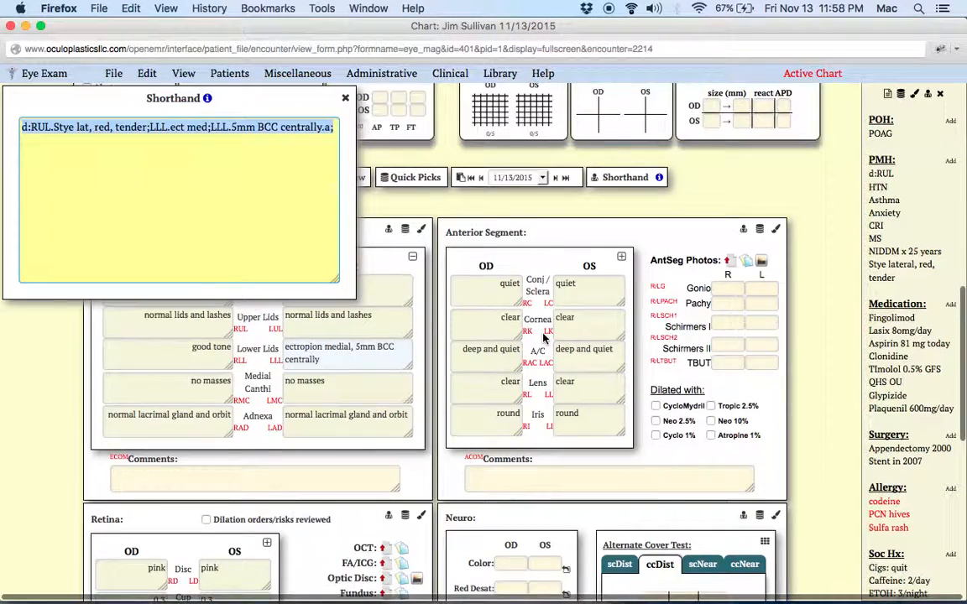
scroll(543, 338, down, 2)
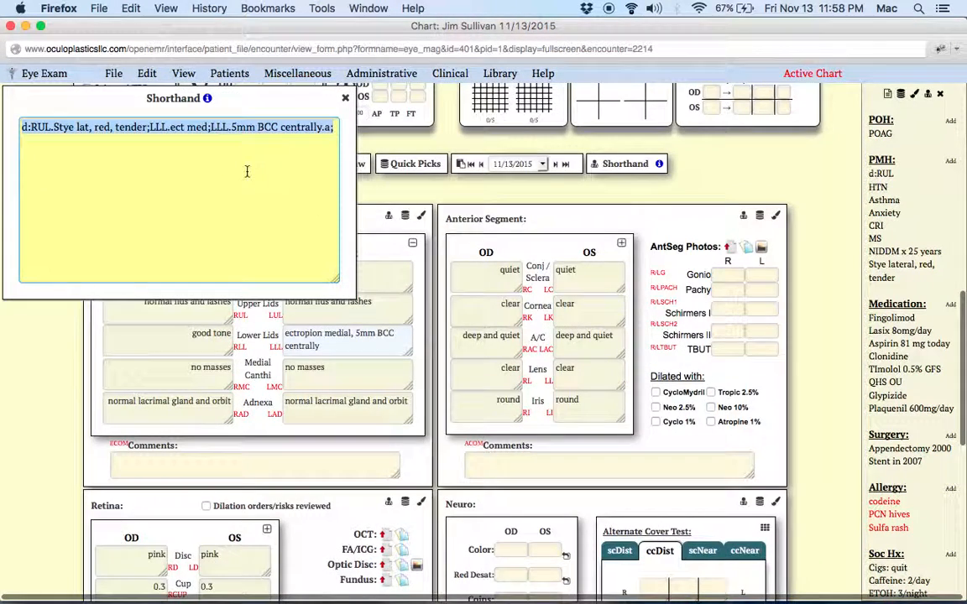
click(334, 129)
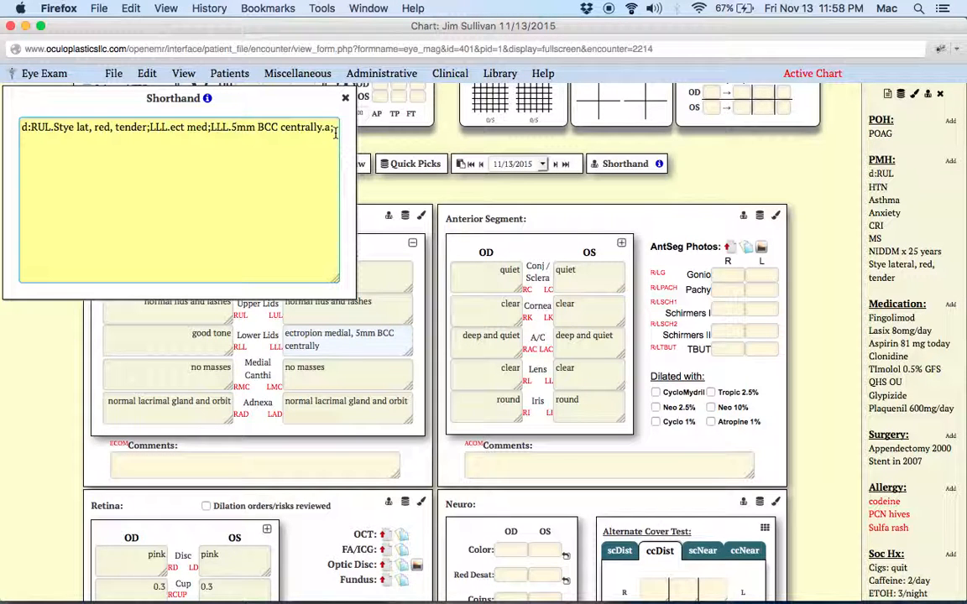